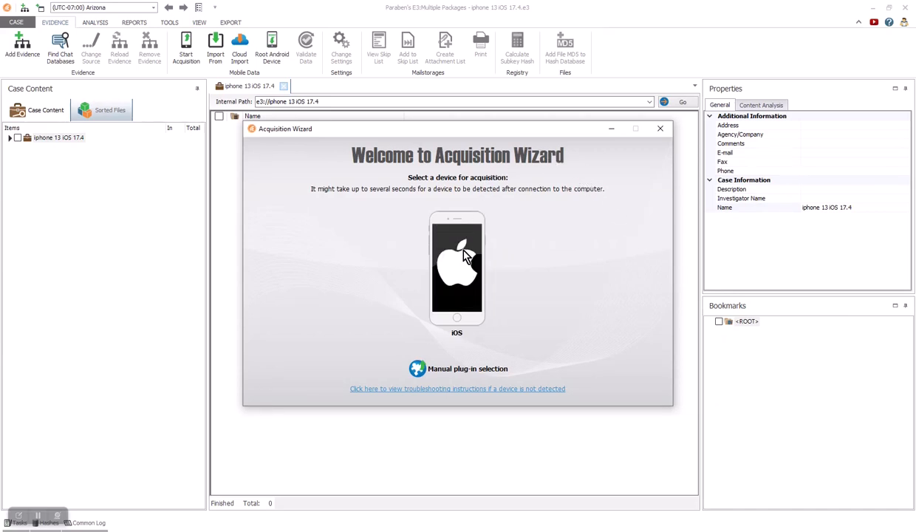
Step: Start a Full Logical Acquisition of the connected iOS device and choose to enable encryption of its backup
{"action": "left_click", "coordinate": [462, 251]}
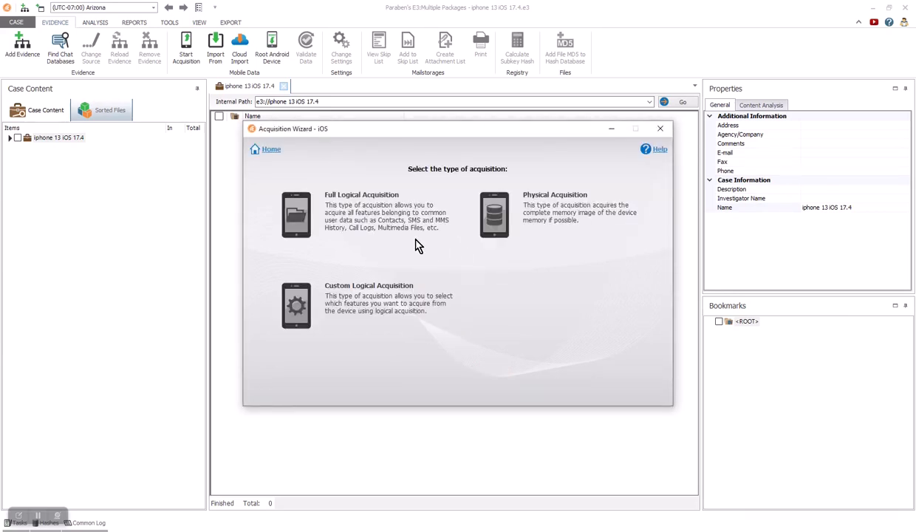
{"action": "left_click", "coordinate": [299, 221]}
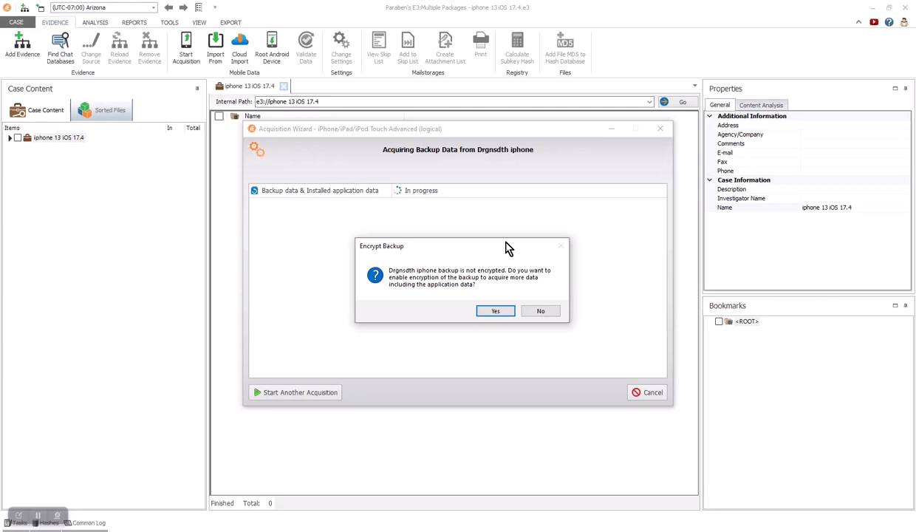
{"action": "left_click", "coordinate": [495, 309]}
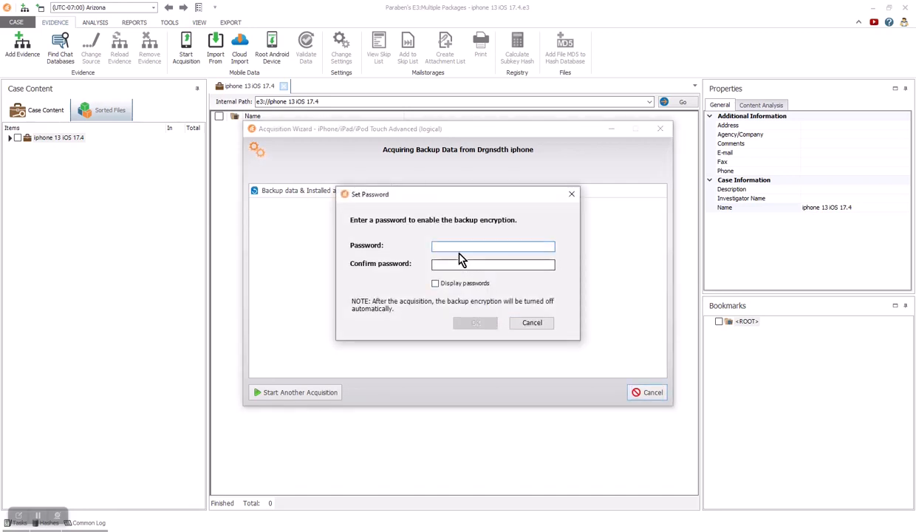
Step: Enter and confirm the backup encryption password, and finish the acquisition into the case
{"action": "type", "text": "****"}
{"action": "key", "text": "Tab"}
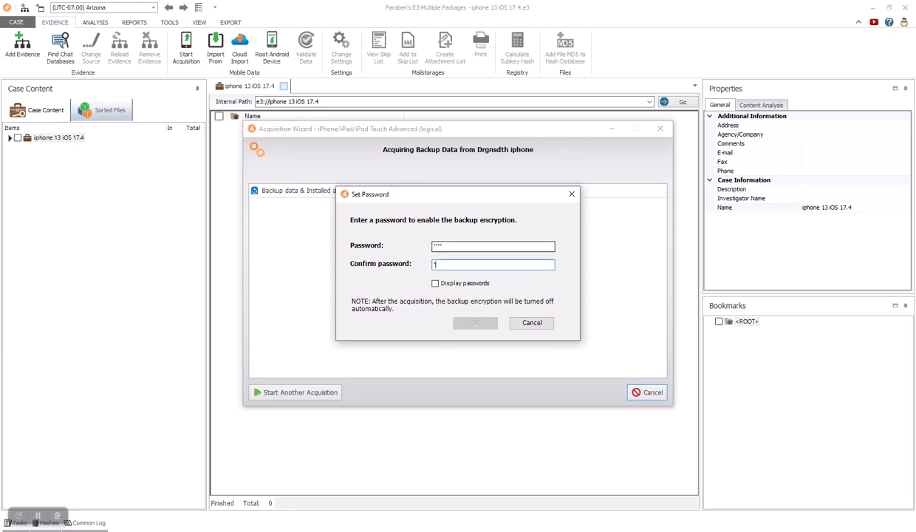
{"action": "type", "text": "****"}
{"action": "key", "text": "Tab"}
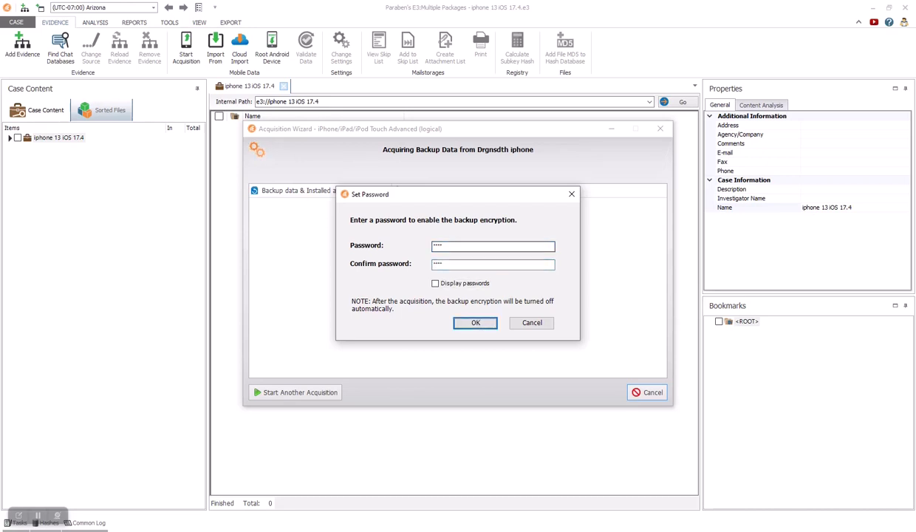
{"action": "key", "text": "Return"}
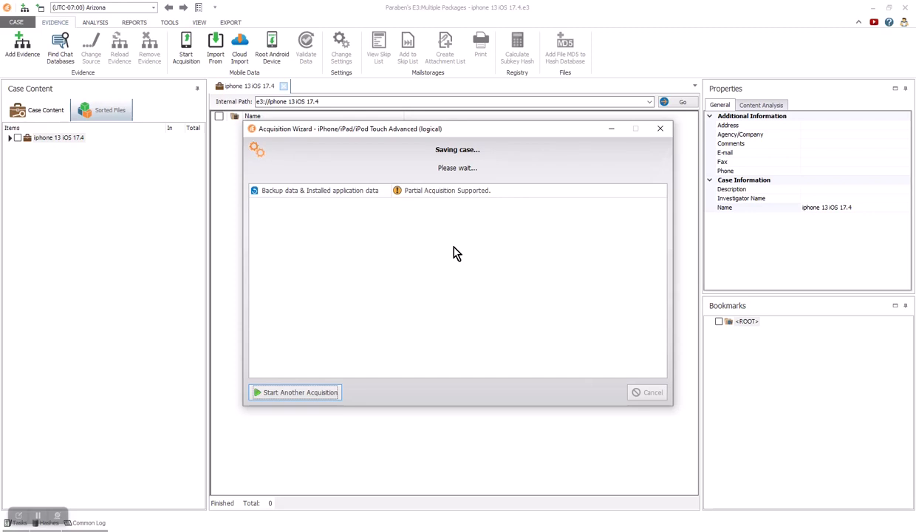
{"action": "left_click", "coordinate": [647, 393]}
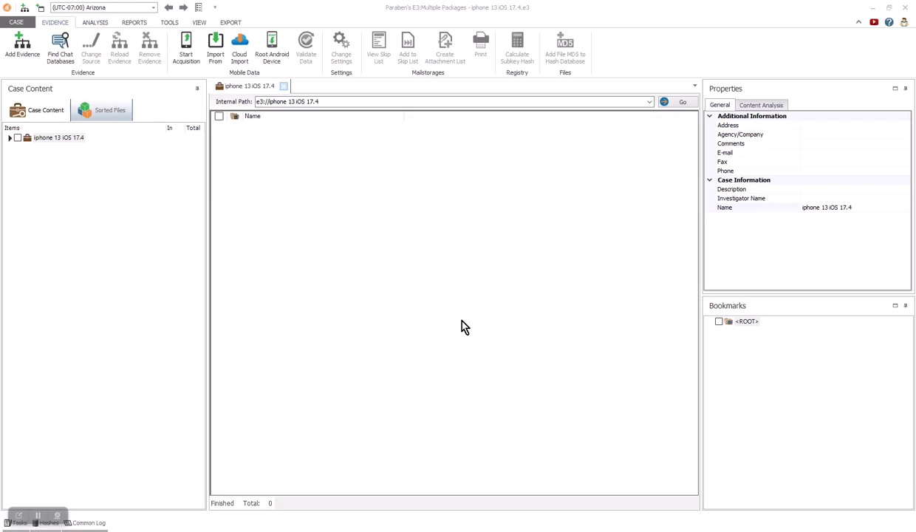
{"action": "left_click", "coordinate": [458, 309]}
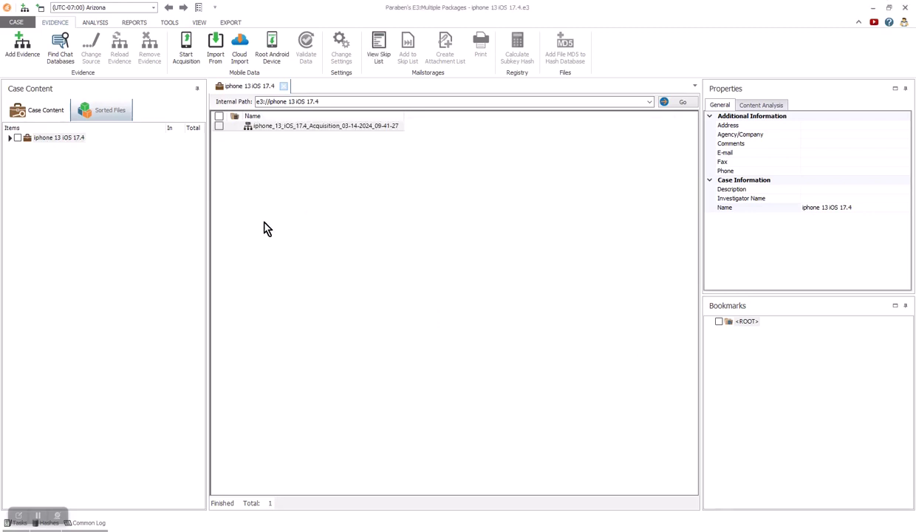
Step: Expand the new acquisition in the case content down to the contents of the iPhone's Parsed Data folder
{"action": "left_click", "coordinate": [10, 138]}
{"action": "left_click", "coordinate": [18, 148]}
{"action": "left_click", "coordinate": [27, 158]}
{"action": "left_click", "coordinate": [36, 169]}
{"action": "left_click", "coordinate": [44, 178]}
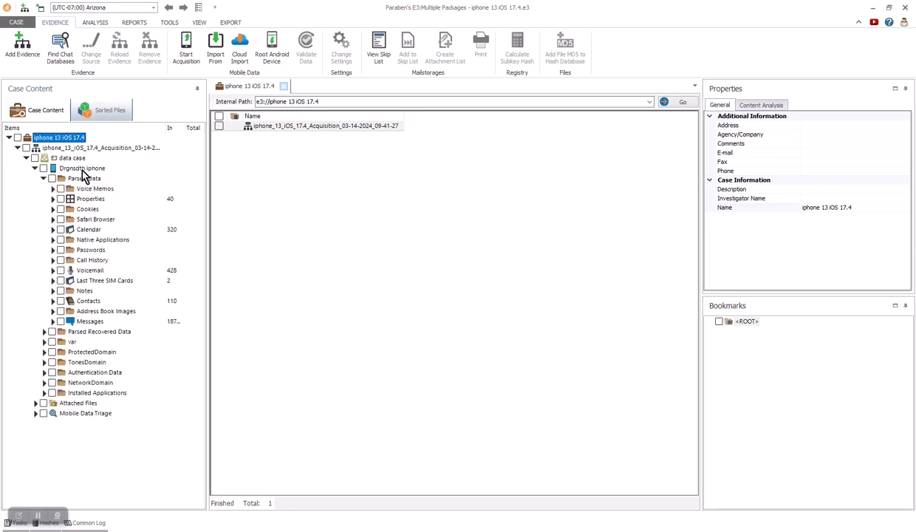
Step: Run Content Analysis on the acquired iPhone with data sorting, keyword indexing and Image Analyzer enabled
{"action": "left_click", "coordinate": [81, 168]}
{"action": "right_click", "coordinate": [81, 169]}
{"action": "left_click", "coordinate": [122, 235]}
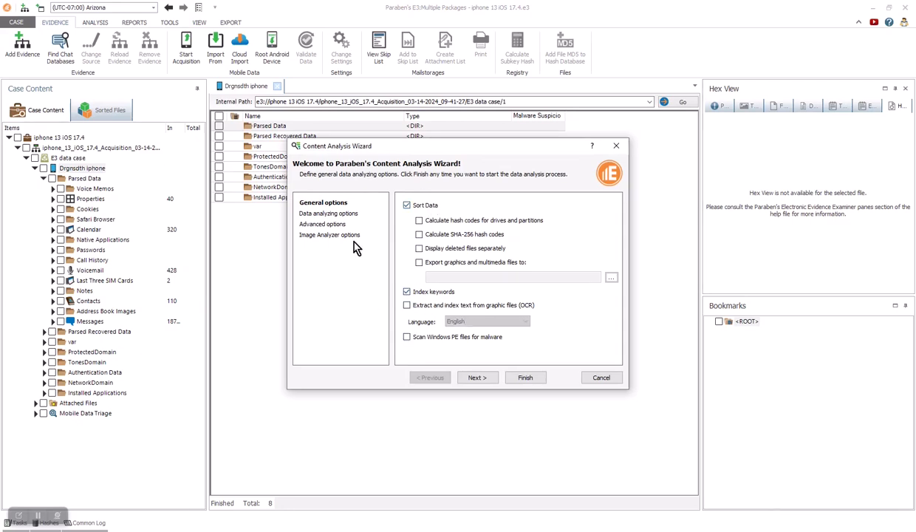
{"action": "left_click", "coordinate": [475, 377]}
{"action": "left_click", "coordinate": [475, 375]}
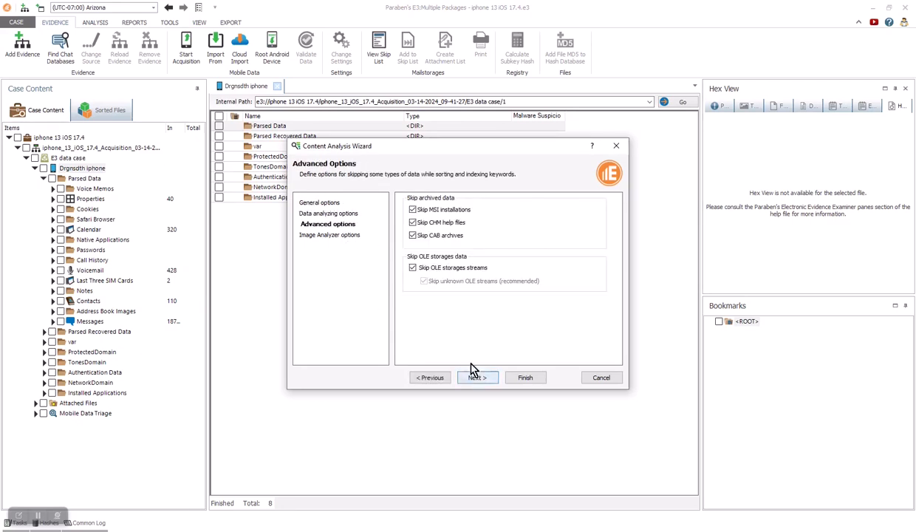
{"action": "left_click", "coordinate": [346, 237]}
{"action": "left_click", "coordinate": [406, 207]}
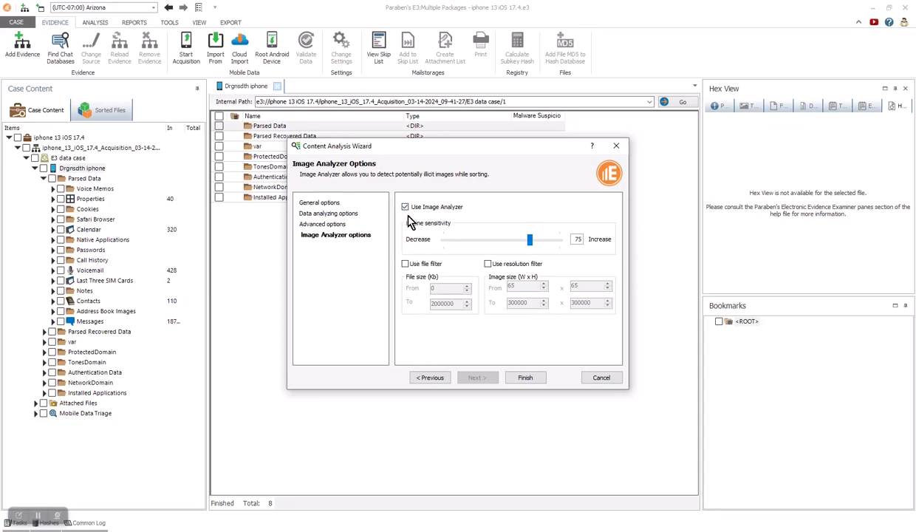
{"action": "left_click", "coordinate": [526, 378]}
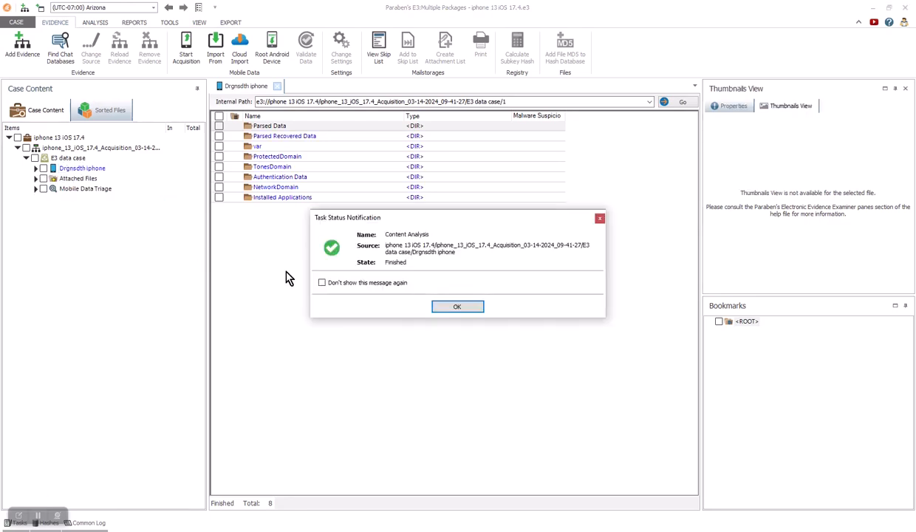
{"action": "left_click", "coordinate": [458, 308]}
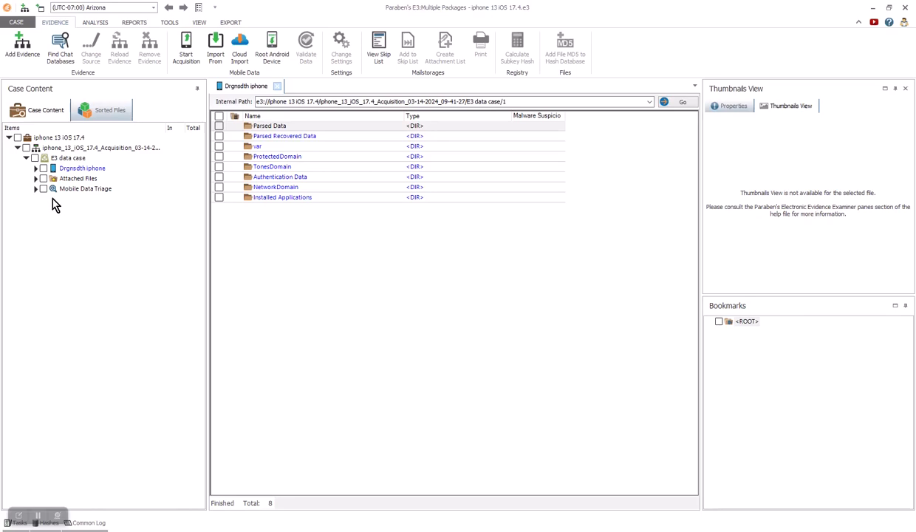
Step: Review the sorted file categories, including the full list of Image Analyzer Results categories
{"action": "left_click", "coordinate": [94, 114]}
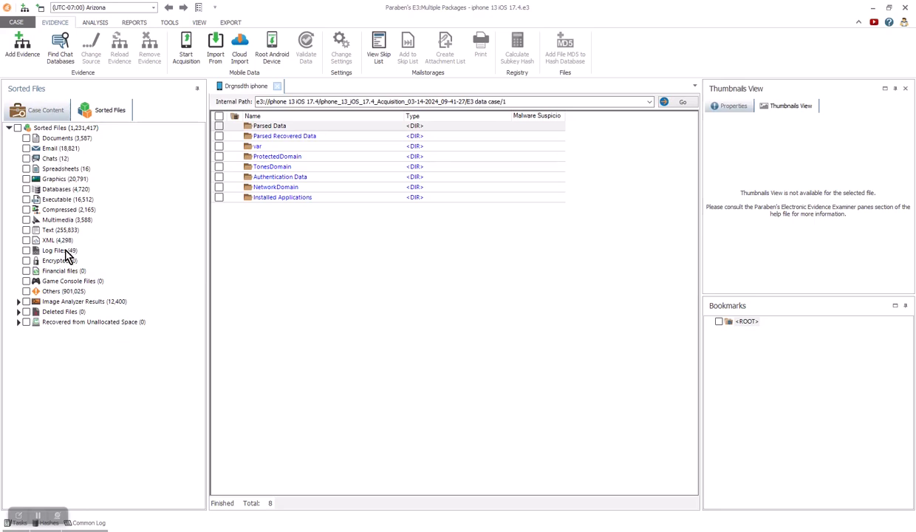
{"action": "left_click", "coordinate": [18, 302]}
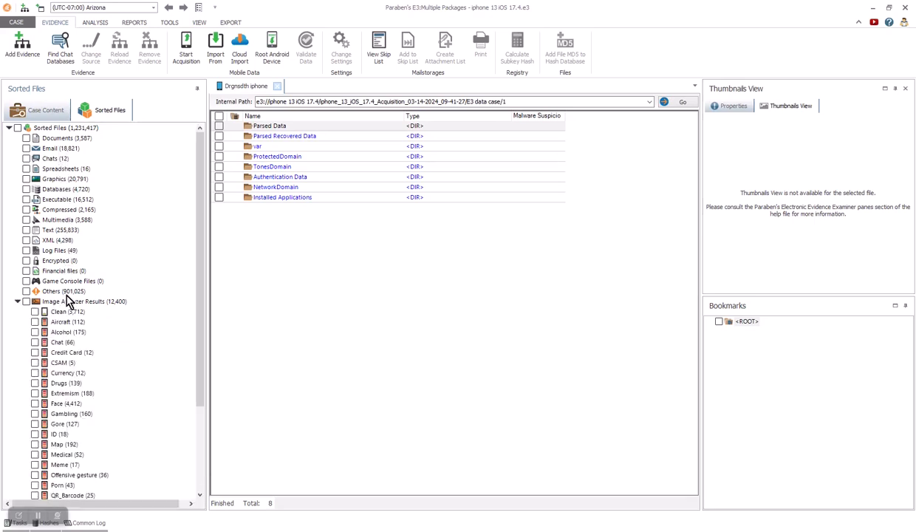
{"action": "left_click_drag", "start_coordinate": [201, 215], "coordinate": [202, 290]}
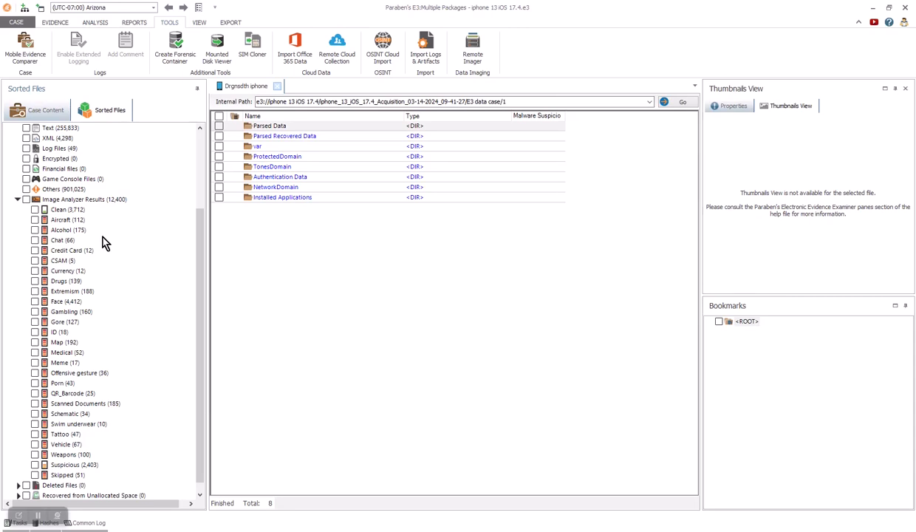
Step: Return to the case content and look through the Cookies in the iPhone's Parsed Data
{"action": "left_click", "coordinate": [42, 110]}
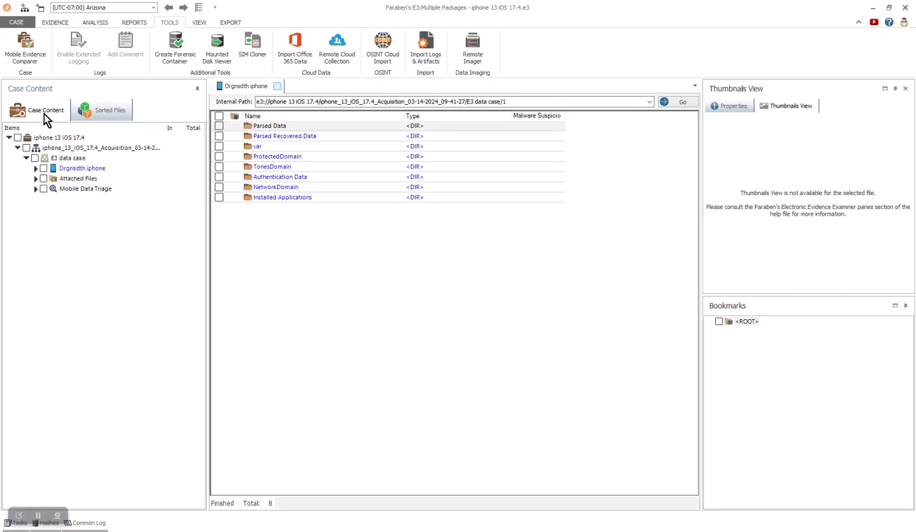
{"action": "left_click", "coordinate": [36, 169]}
{"action": "left_click", "coordinate": [43, 178]}
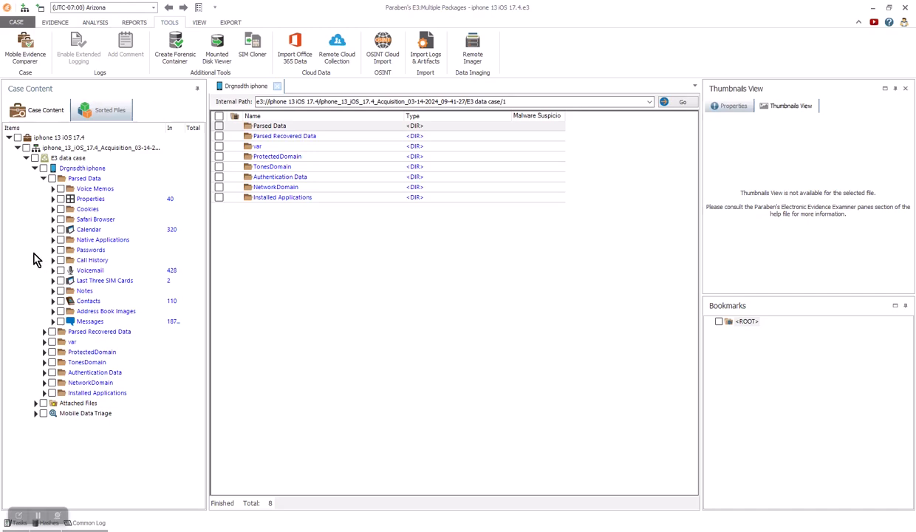
{"action": "left_click", "coordinate": [53, 209]}
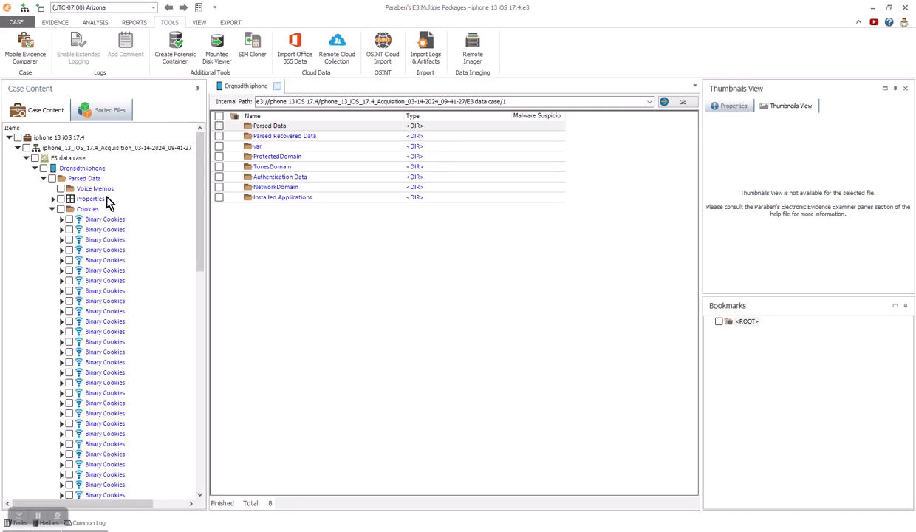
{"action": "left_click", "coordinate": [53, 209]}
Step: Examine the parsed Safari Browser data, including Safari Tabs, with the case content pane widened
{"action": "left_click", "coordinate": [52, 219]}
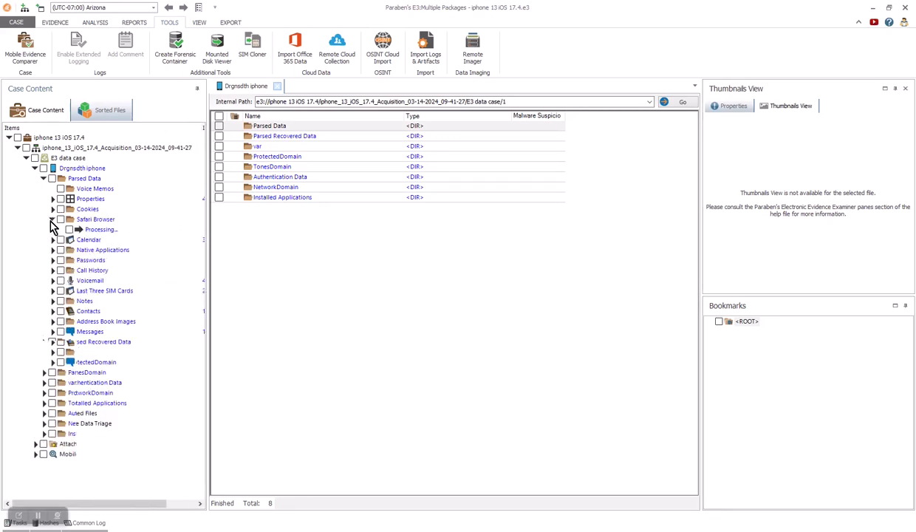
{"action": "left_click_drag", "start_coordinate": [206, 216], "coordinate": [244, 222]}
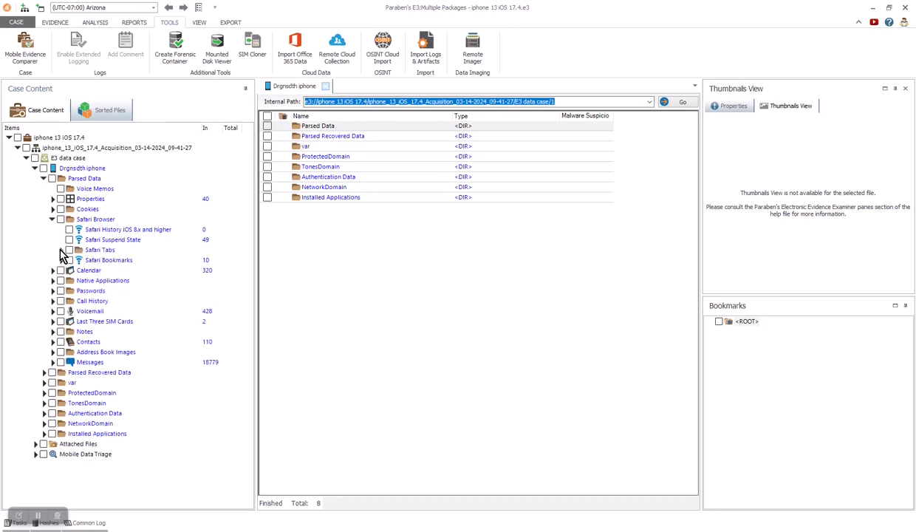
{"action": "left_click", "coordinate": [62, 251]}
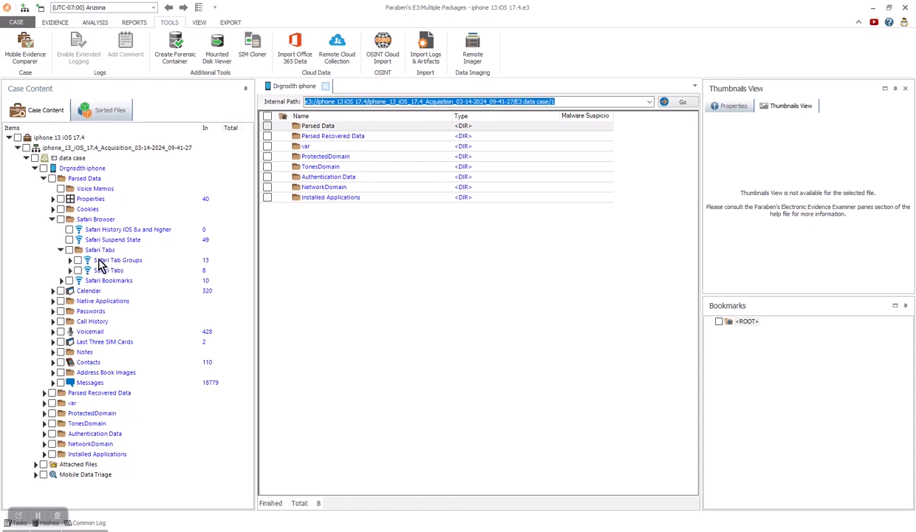
{"action": "left_click", "coordinate": [61, 251]}
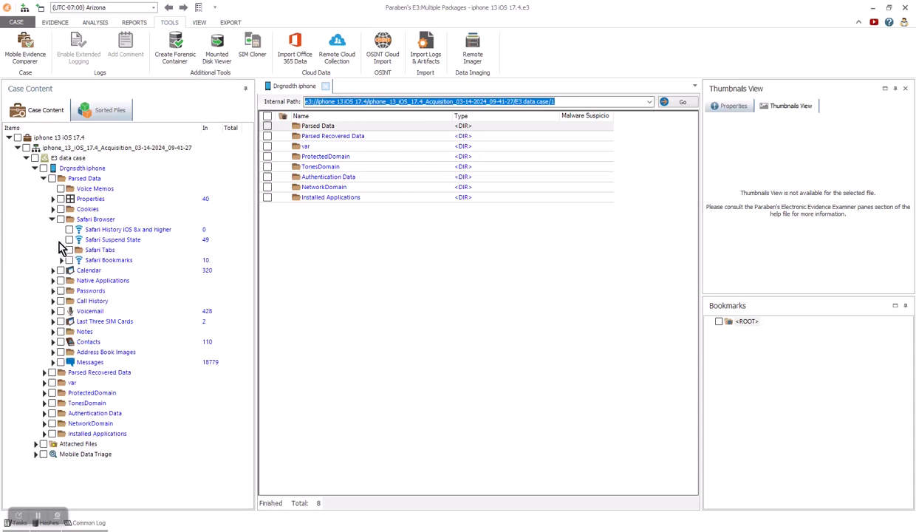
{"action": "left_click", "coordinate": [52, 219]}
Step: Examine the Health data categories under the parsed Native Applications
{"action": "left_click", "coordinate": [53, 240]}
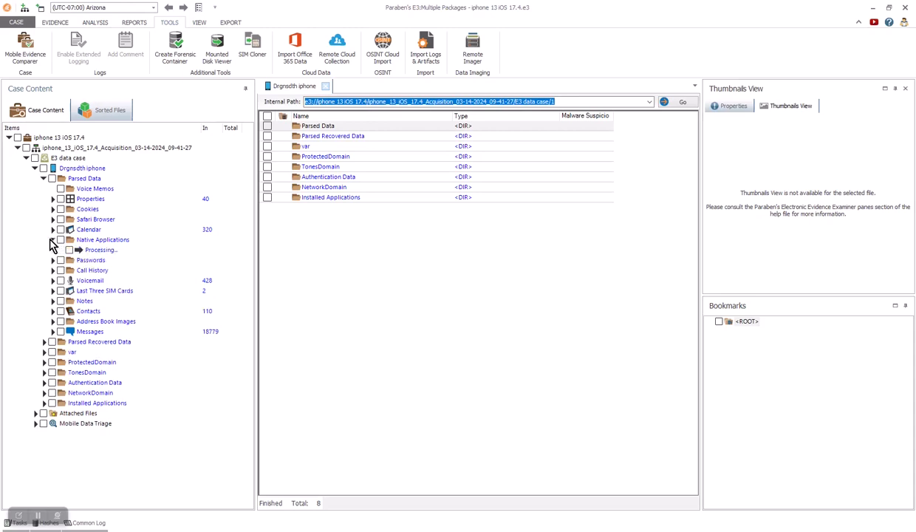
{"action": "left_click", "coordinate": [61, 251]}
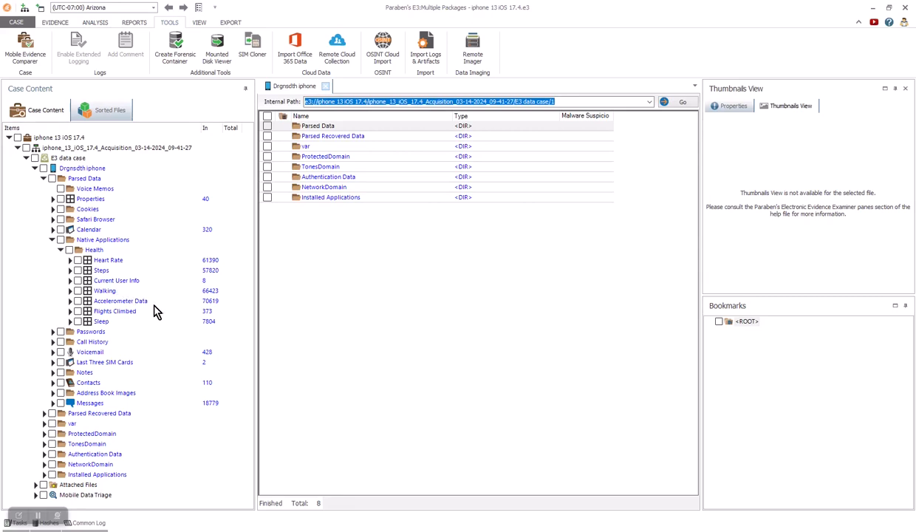
{"action": "left_click", "coordinate": [61, 251]}
{"action": "left_click", "coordinate": [52, 239]}
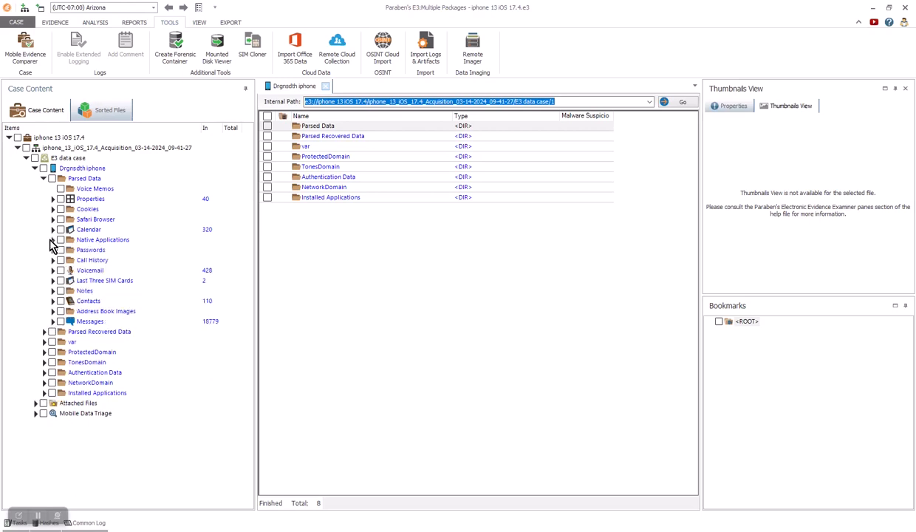
Step: View the Wi-Fi Passwords table in the General Password Data of the parsed Passwords
{"action": "left_click", "coordinate": [52, 250]}
{"action": "left_click", "coordinate": [62, 270]}
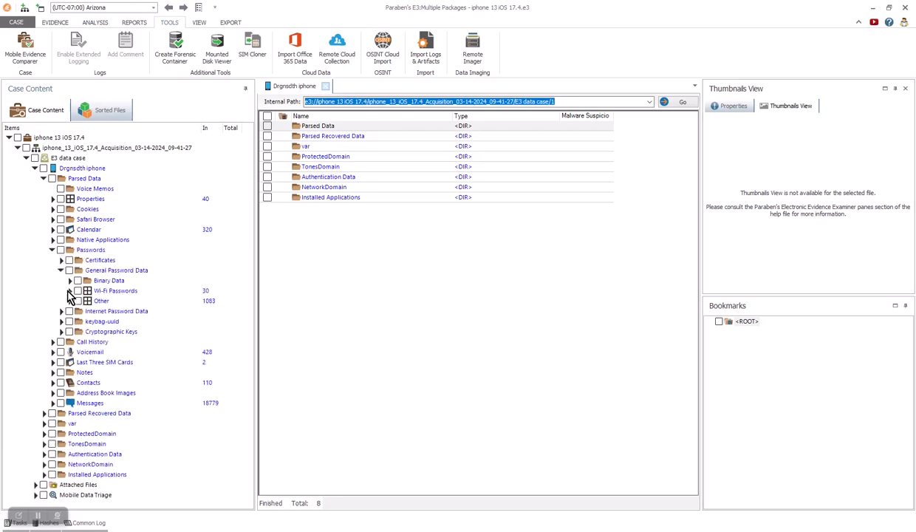
{"action": "left_click", "coordinate": [109, 292]}
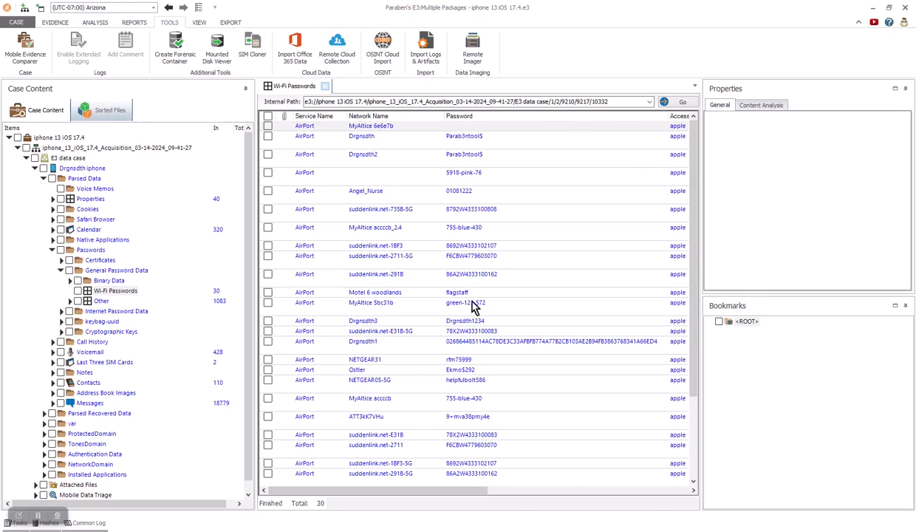
{"action": "left_click_drag", "start_coordinate": [420, 492], "coordinate": [347, 493]}
Step: View the Web Form Passwords table in the Internet Password Data, and close it after review
{"action": "left_click", "coordinate": [60, 271]}
{"action": "left_click", "coordinate": [62, 280]}
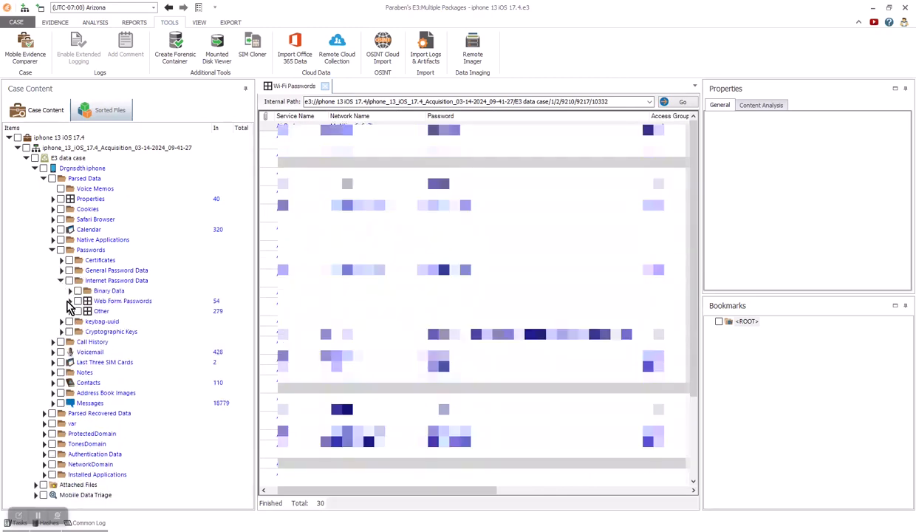
{"action": "left_click", "coordinate": [112, 302]}
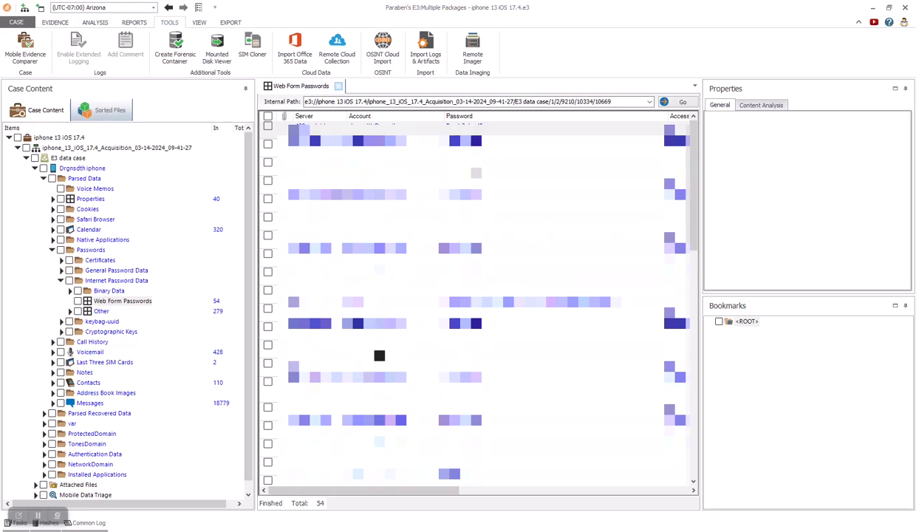
{"action": "left_click", "coordinate": [61, 281]}
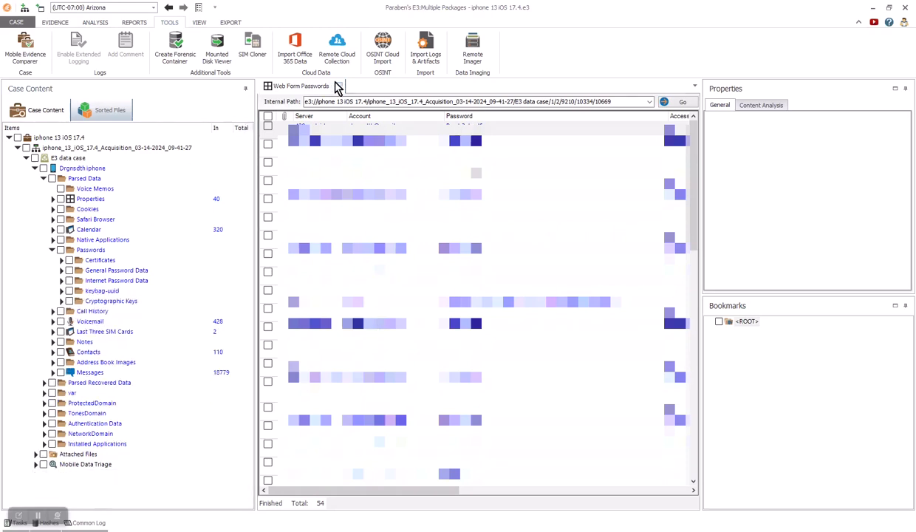
{"action": "left_click", "coordinate": [339, 86]}
Step: Open the keybag-uuid table in the parsed Passwords and look through its columns as far as Labels
{"action": "left_click", "coordinate": [61, 291]}
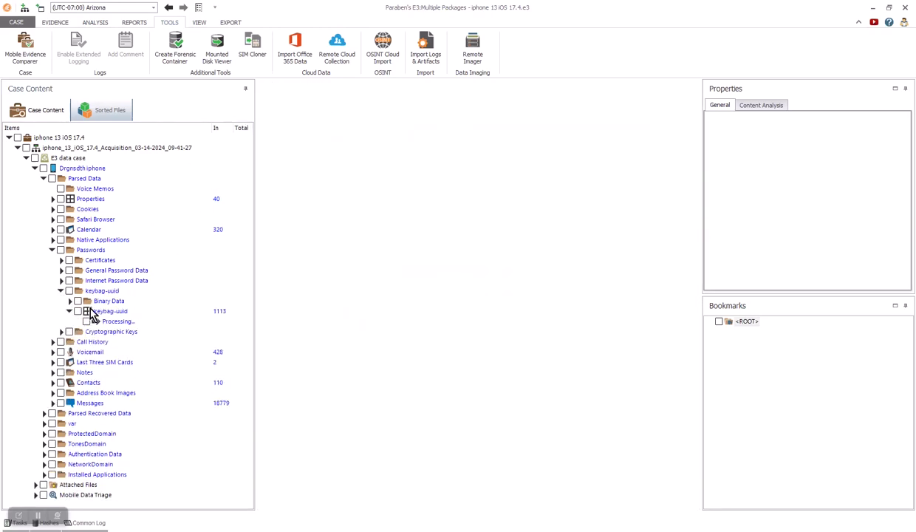
{"action": "left_click", "coordinate": [111, 311]}
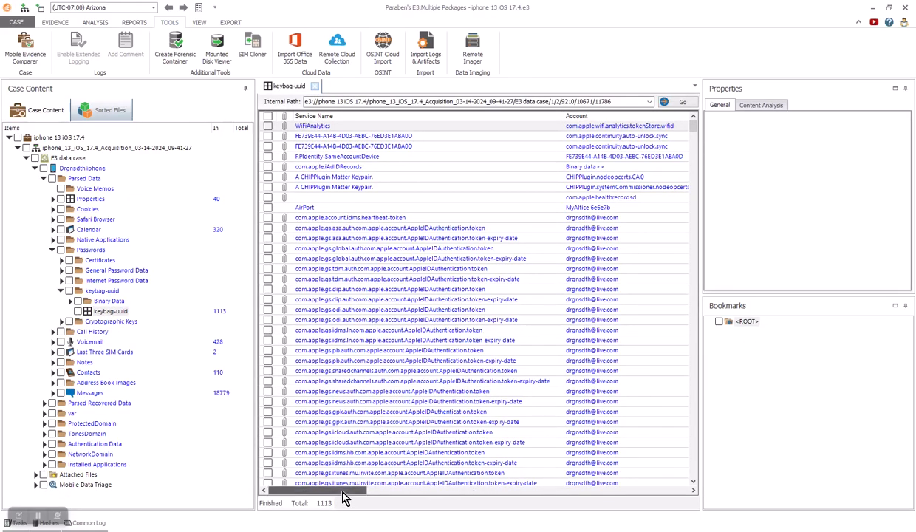
{"action": "left_click_drag", "start_coordinate": [291, 491], "coordinate": [583, 456]}
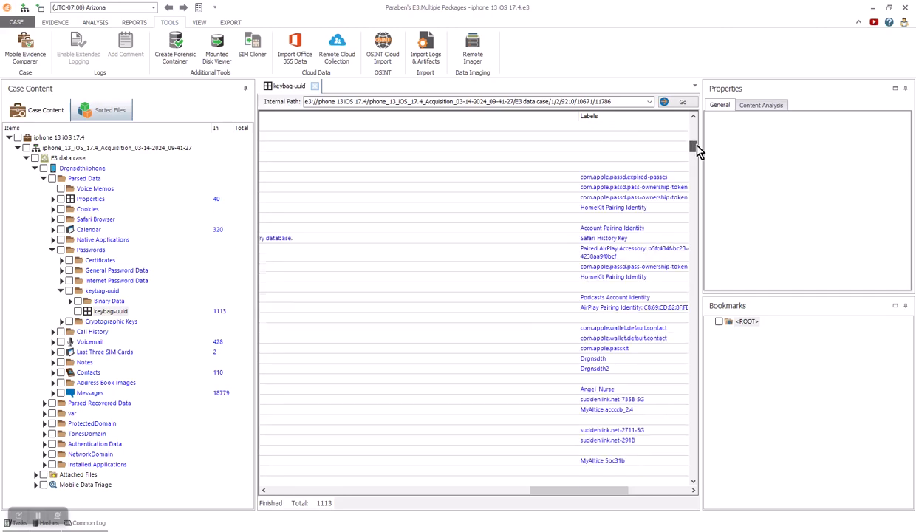
Step: Look through the Labels entries of the keybag-uuid table, and close the table and collapse the Passwords folder after review
{"action": "scroll", "coordinate": [692, 161], "scroll_direction": "down", "scroll_amount": 5}
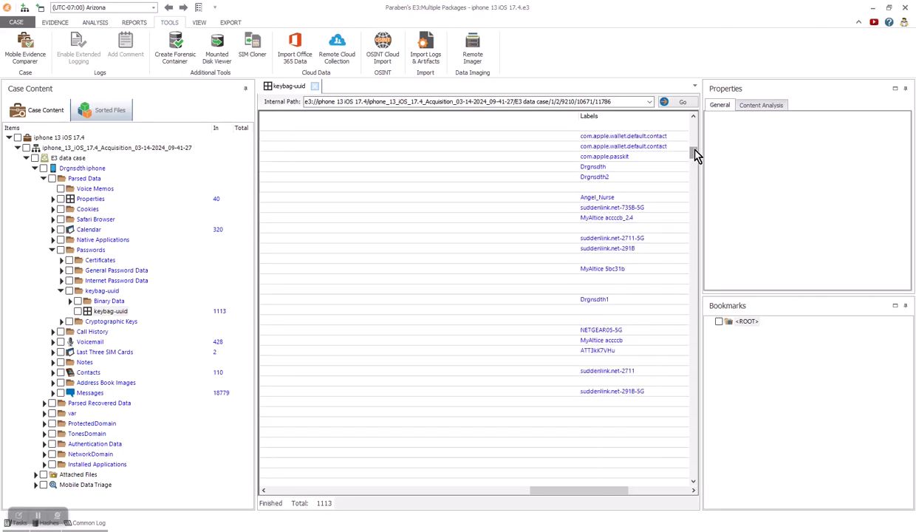
{"action": "left_click_drag", "start_coordinate": [693, 154], "coordinate": [693, 168]}
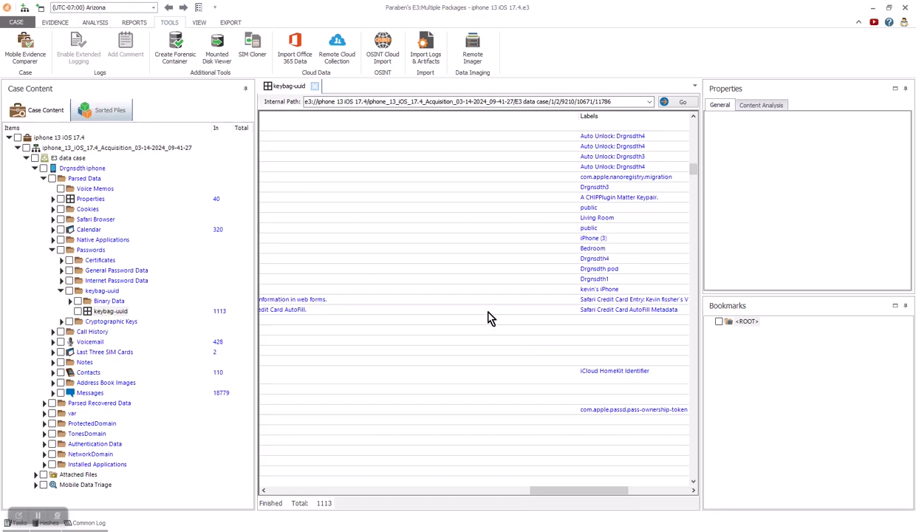
{"action": "left_click", "coordinate": [314, 86]}
{"action": "left_click", "coordinate": [61, 291]}
{"action": "left_click", "coordinate": [53, 250]}
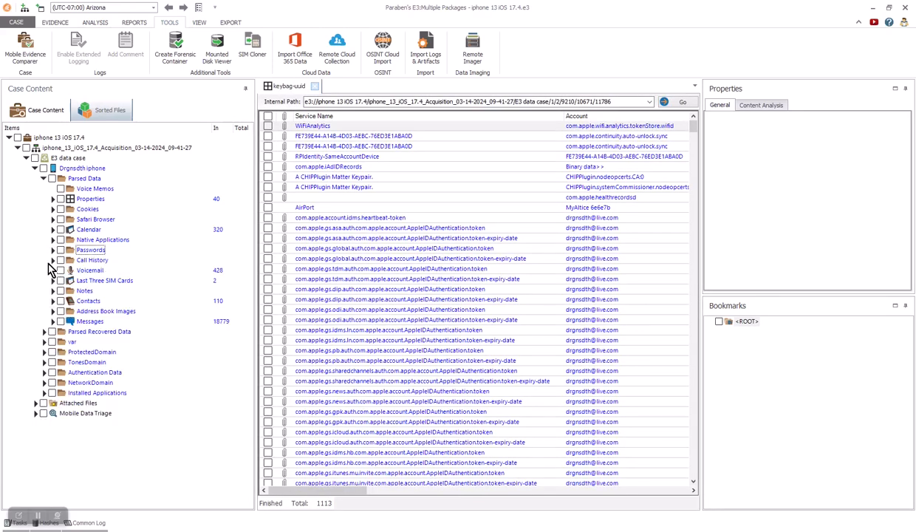
Step: View the Call History iOS 8.x and higher table in the parsed data, and close it after review
{"action": "left_click", "coordinate": [53, 260]}
{"action": "left_click", "coordinate": [60, 271]}
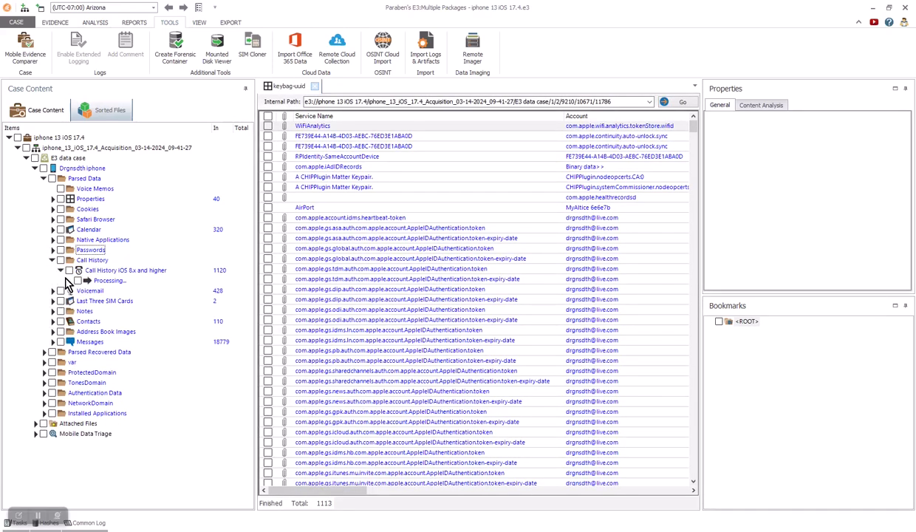
{"action": "left_click", "coordinate": [109, 269]}
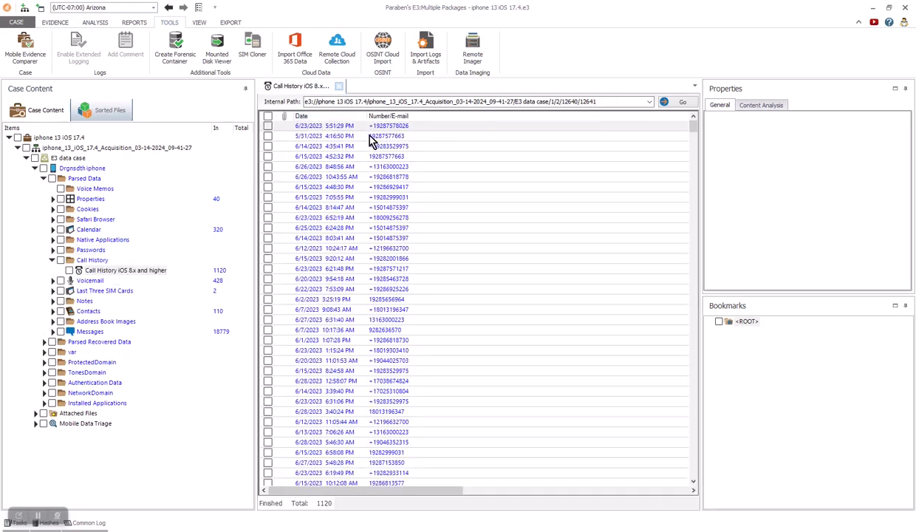
{"action": "left_click", "coordinate": [52, 260]}
{"action": "left_click", "coordinate": [338, 86]}
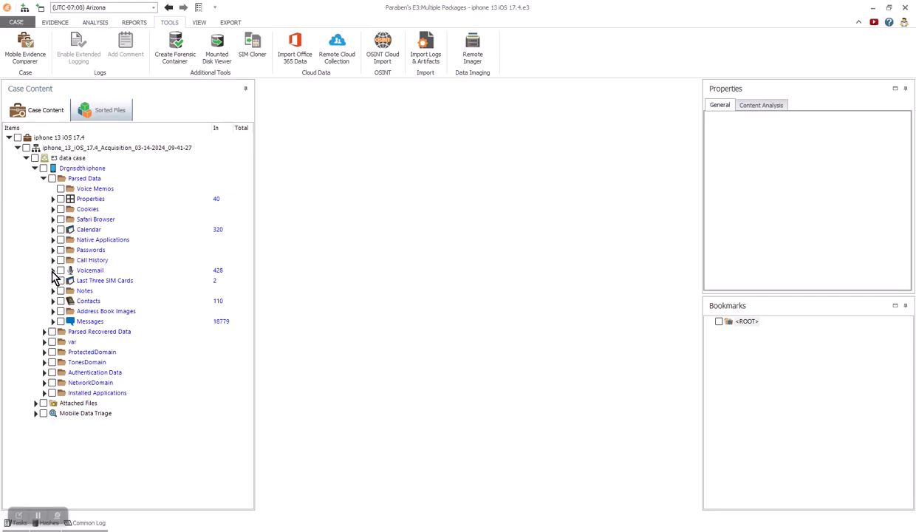
Step: View the parsed Voicemail, Last Three SIM Cards and Address Book Images data one after another
{"action": "left_click", "coordinate": [52, 271]}
{"action": "left_click", "coordinate": [89, 270]}
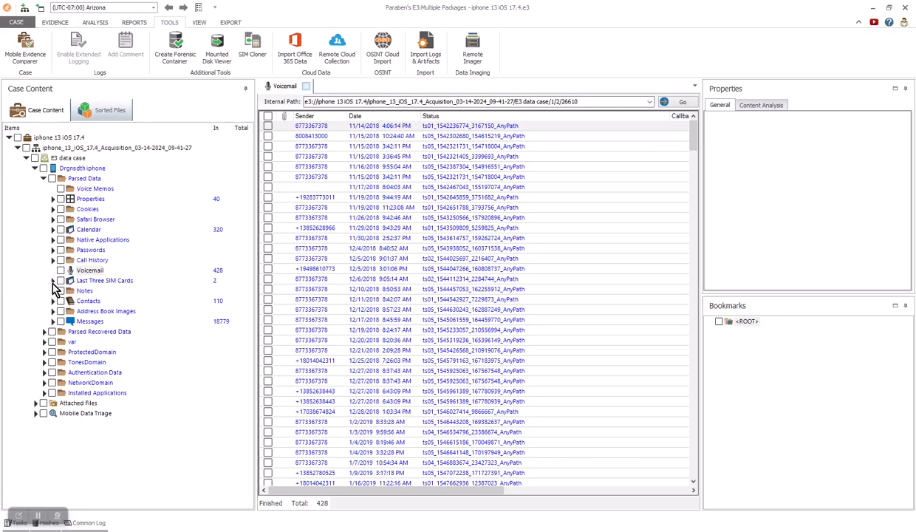
{"action": "left_click", "coordinate": [102, 282]}
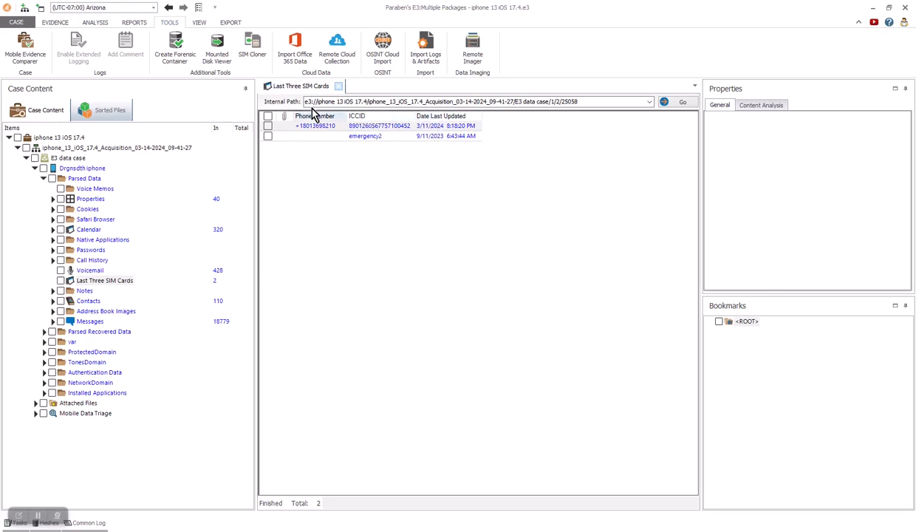
{"action": "left_click", "coordinate": [339, 85]}
{"action": "left_click", "coordinate": [104, 278]}
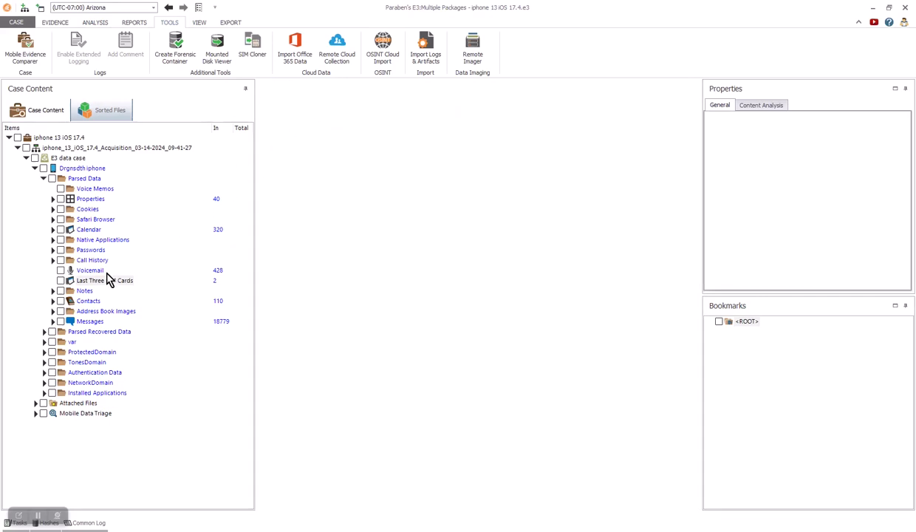
{"action": "left_click", "coordinate": [81, 311]}
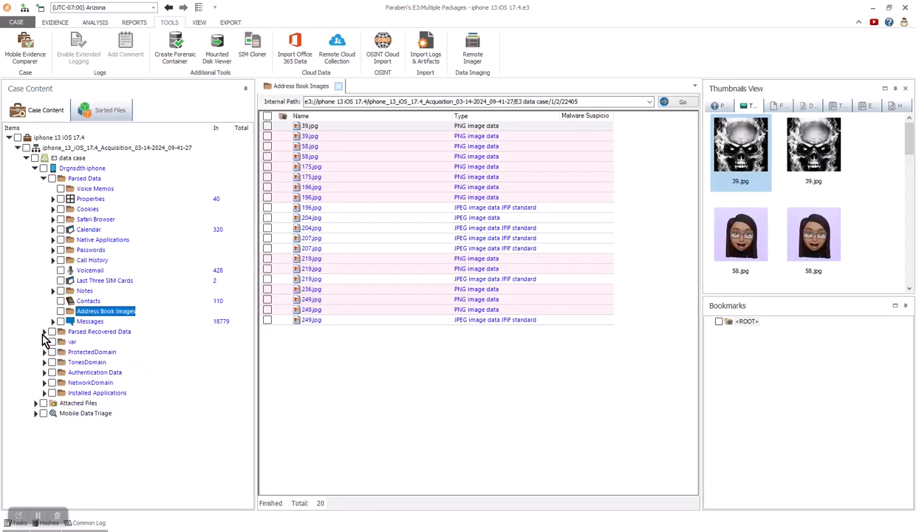
Step: Open the SMS Attachments folder under var, mobile, Library and browse its subfolders, expanding the one named 96
{"action": "left_click", "coordinate": [44, 342]}
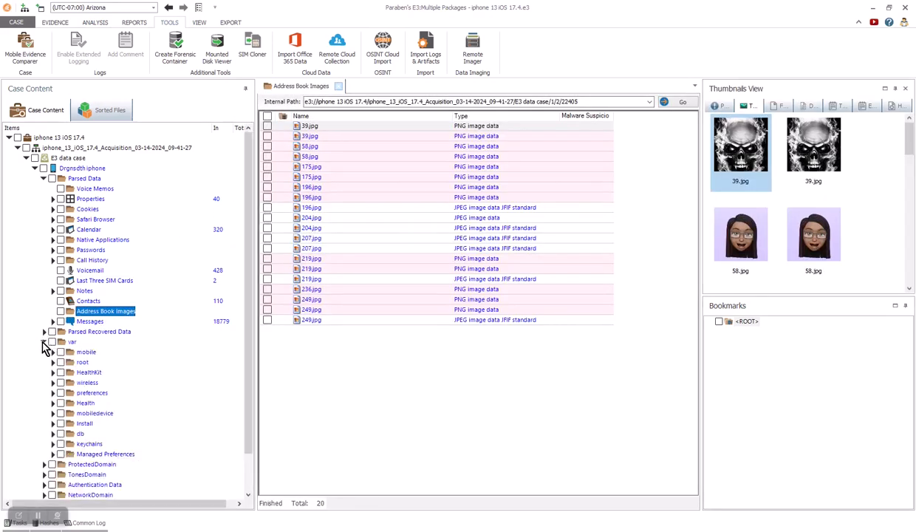
{"action": "left_click_drag", "start_coordinate": [248, 268], "coordinate": [253, 341]}
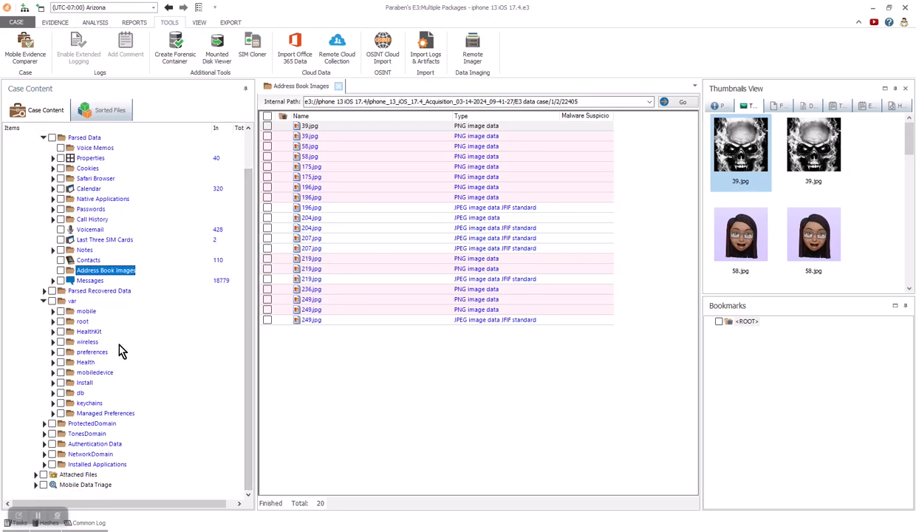
{"action": "left_click", "coordinate": [52, 311]}
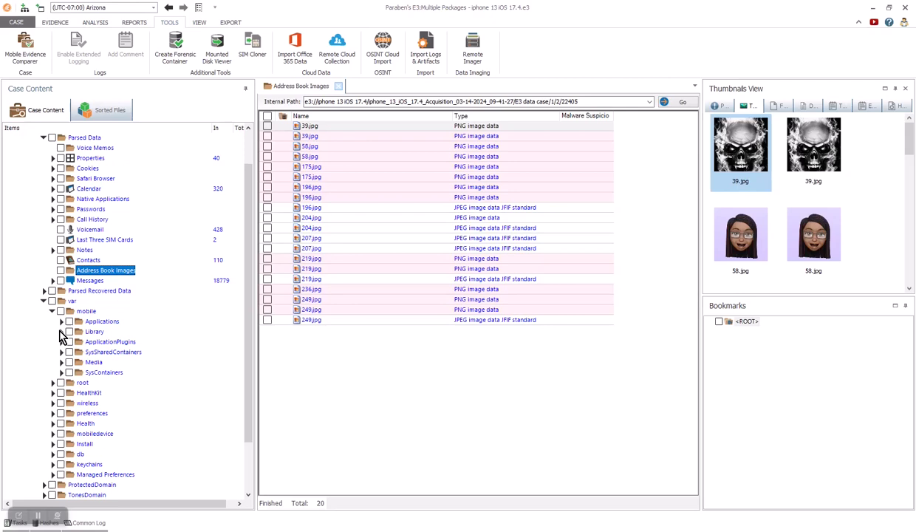
{"action": "left_click", "coordinate": [61, 333]}
{"action": "left_click", "coordinate": [70, 342]}
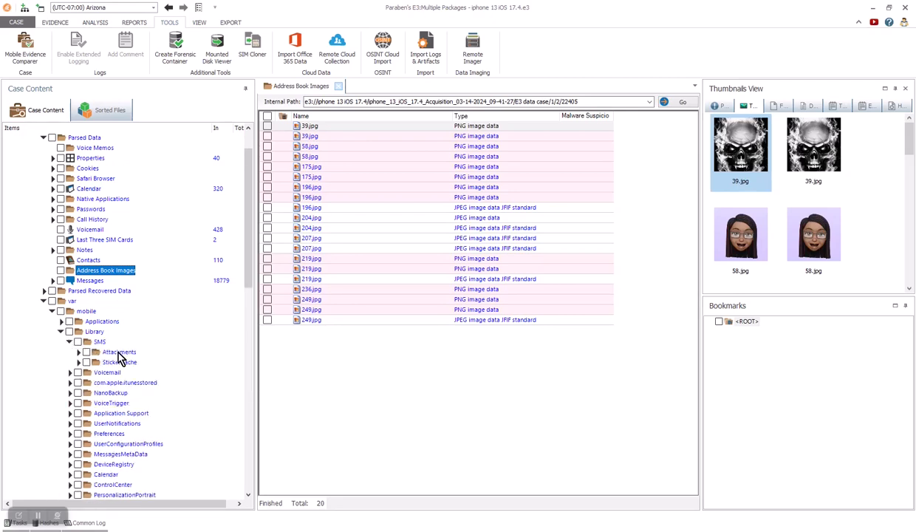
{"action": "left_click", "coordinate": [79, 353]}
{"action": "left_click", "coordinate": [78, 354]}
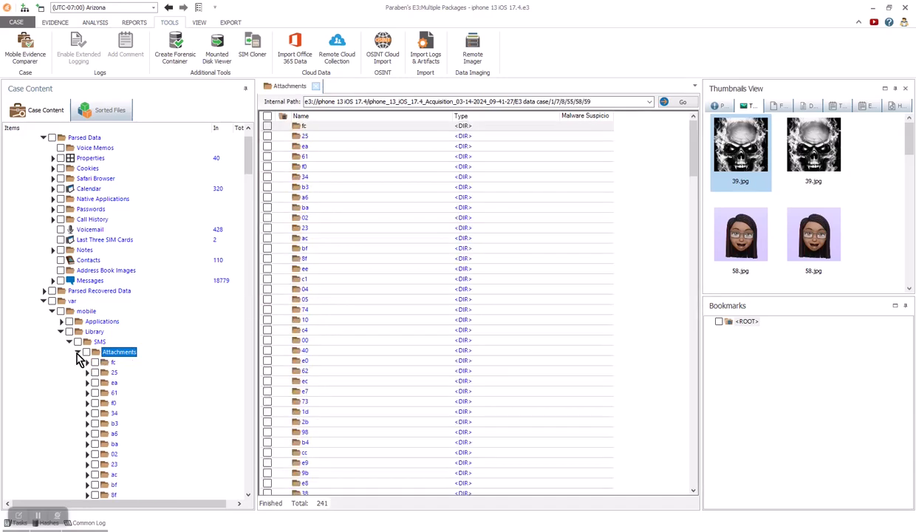
{"action": "left_click_drag", "start_coordinate": [241, 151], "coordinate": [249, 241]}
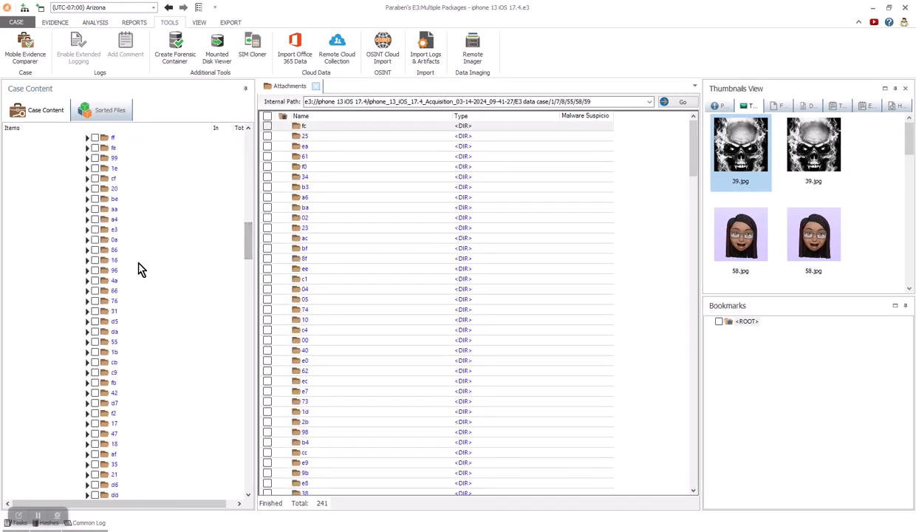
{"action": "left_click", "coordinate": [88, 271]}
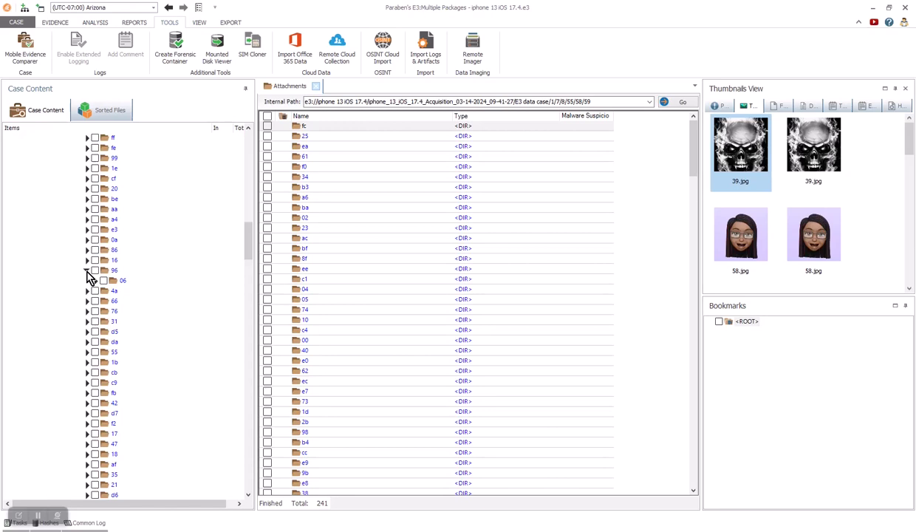
Step: Collapse the Attachments, SMS, Library, mobile and var folders in the case tree
{"action": "left_click_drag", "start_coordinate": [246, 249], "coordinate": [248, 164]}
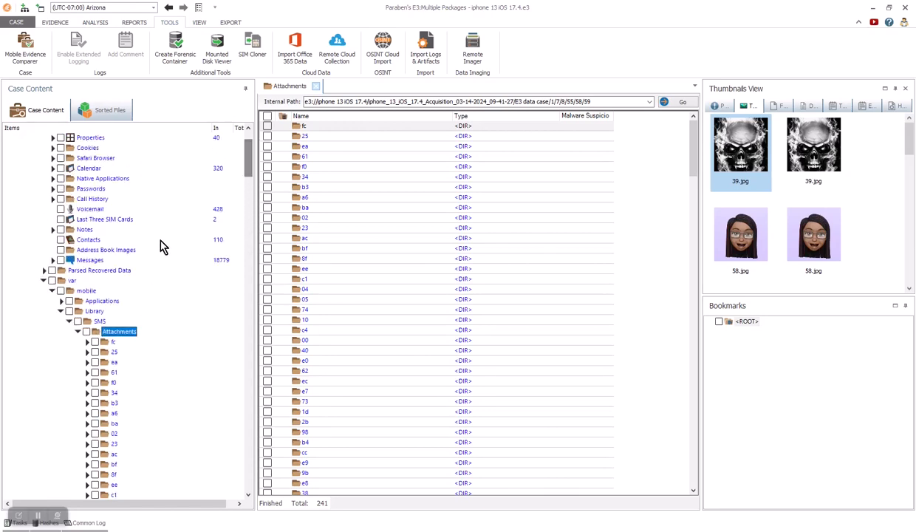
{"action": "left_click", "coordinate": [78, 331]}
{"action": "left_click", "coordinate": [69, 321]}
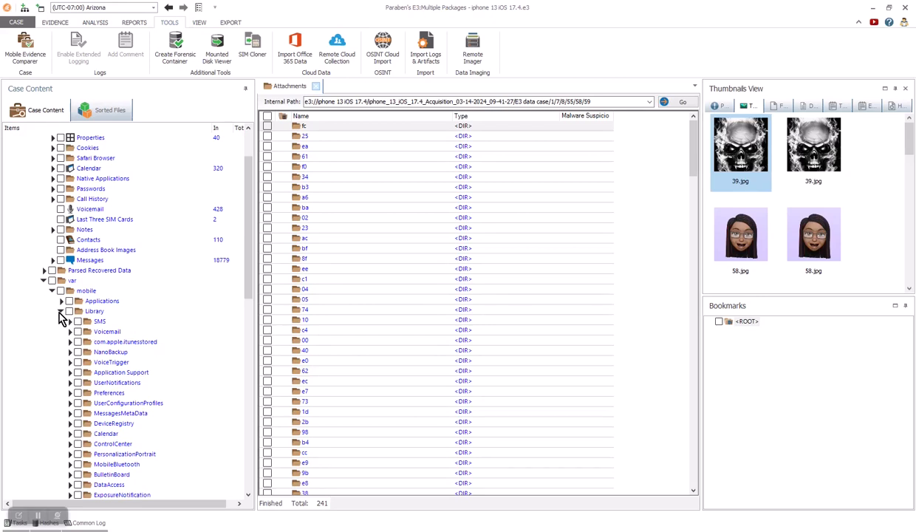
{"action": "left_click", "coordinate": [62, 312]}
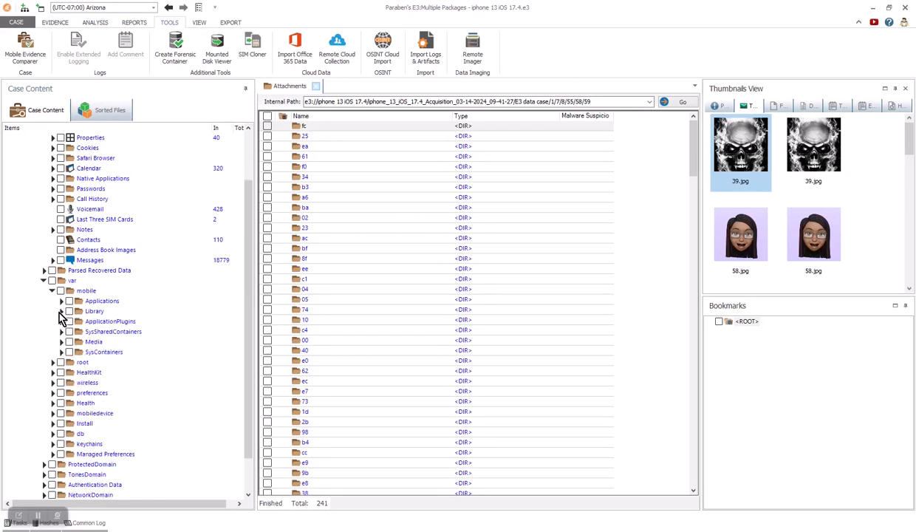
{"action": "left_click", "coordinate": [52, 291]}
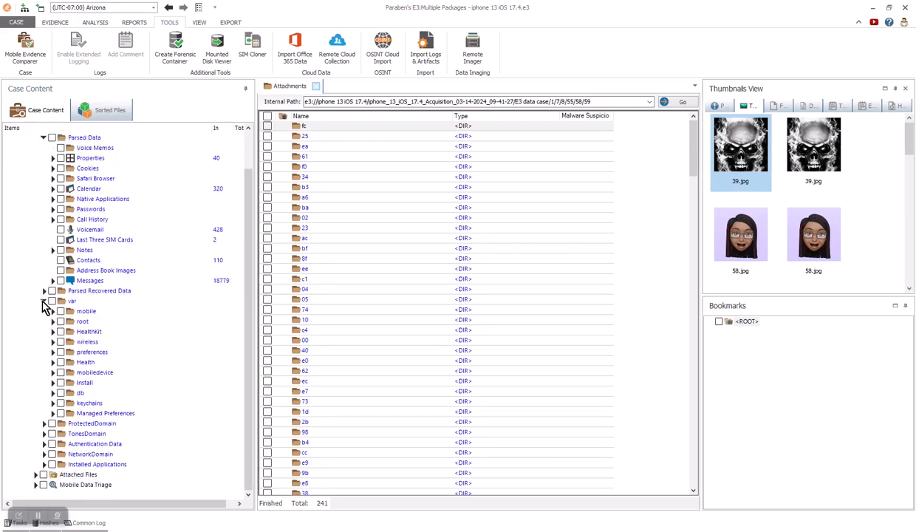
{"action": "left_click", "coordinate": [44, 302]}
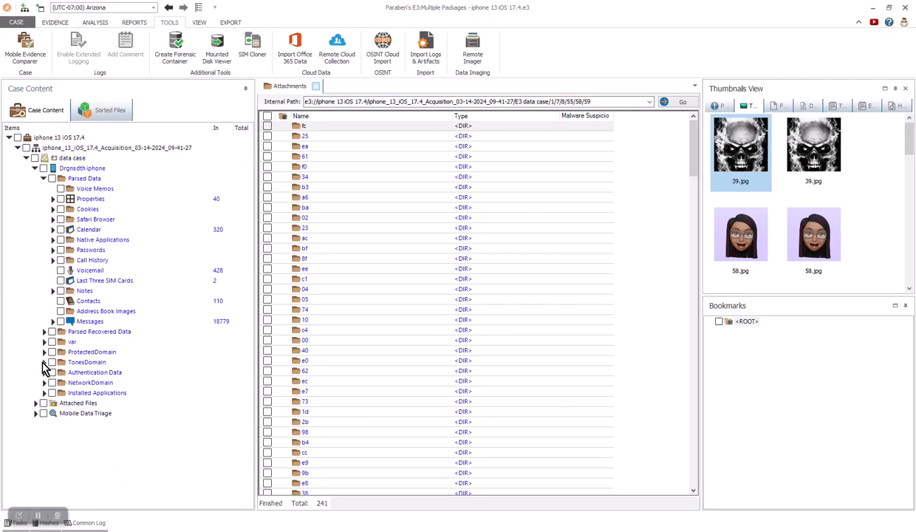
Step: Export the .bin file in the Authentication Data folder to the Desktop folder
{"action": "left_click", "coordinate": [82, 373]}
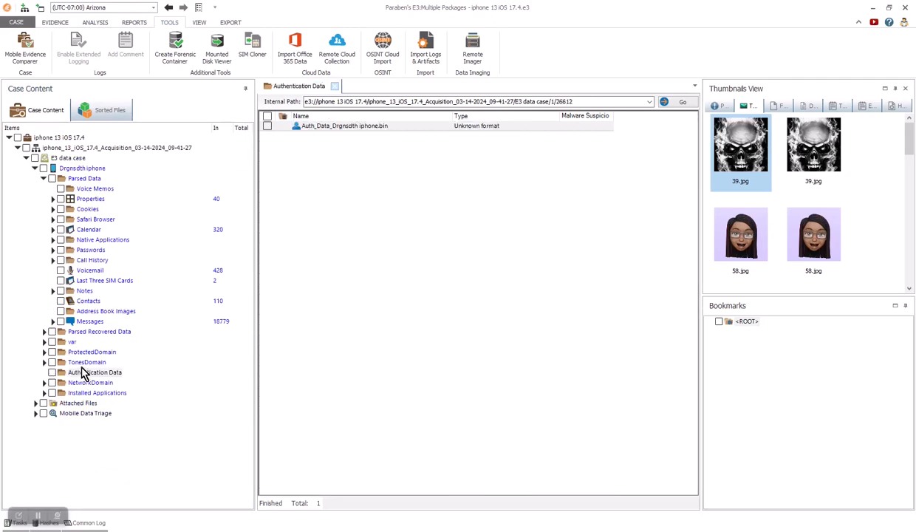
{"action": "left_click", "coordinate": [337, 127]}
{"action": "right_click", "coordinate": [338, 127]}
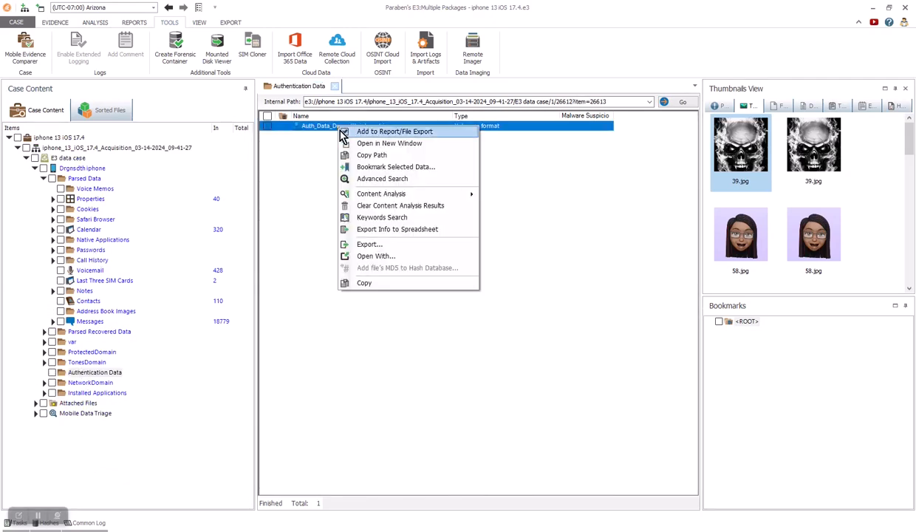
{"action": "left_click", "coordinate": [373, 244]}
{"action": "left_click", "coordinate": [545, 275]}
{"action": "left_click", "coordinate": [465, 374]}
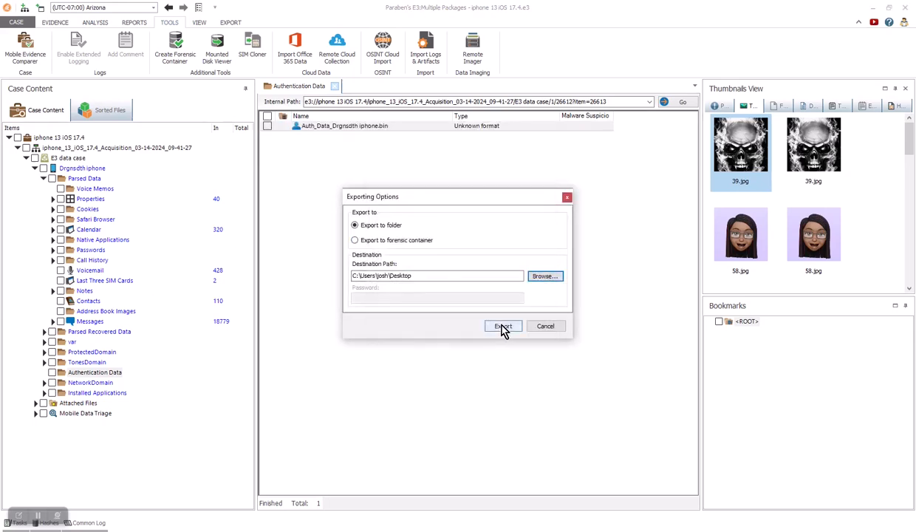
{"action": "left_click", "coordinate": [502, 326]}
{"action": "left_click", "coordinate": [470, 325]}
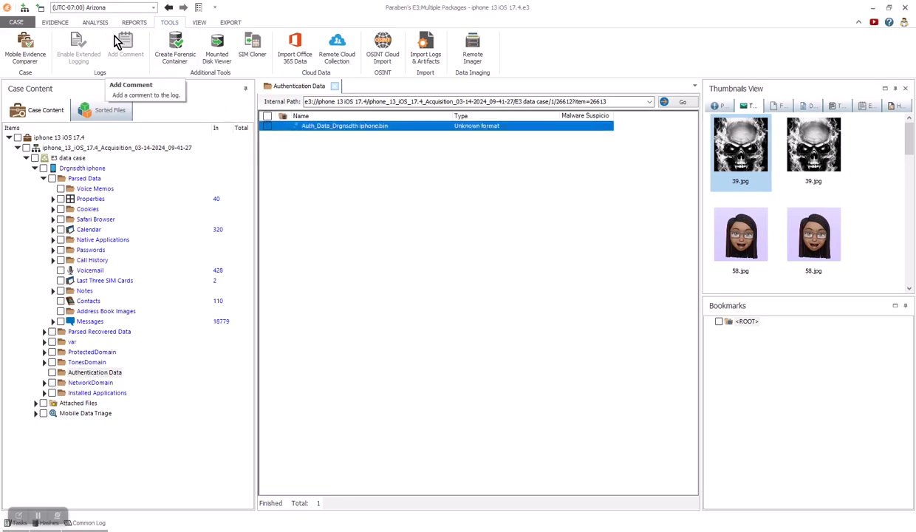
Step: Load the exported authentication .bin file from the Desktop into the Cloud Data Import Wizard to review its accounts, and close the wizard without authenticating
{"action": "left_click", "coordinate": [57, 23]}
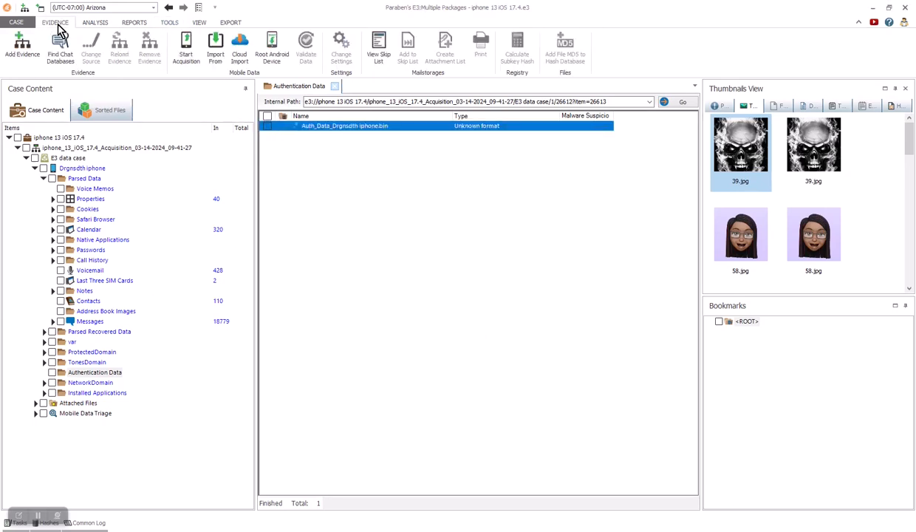
{"action": "left_click", "coordinate": [240, 48]}
{"action": "left_click_drag", "start_coordinate": [550, 194], "coordinate": [423, 83]}
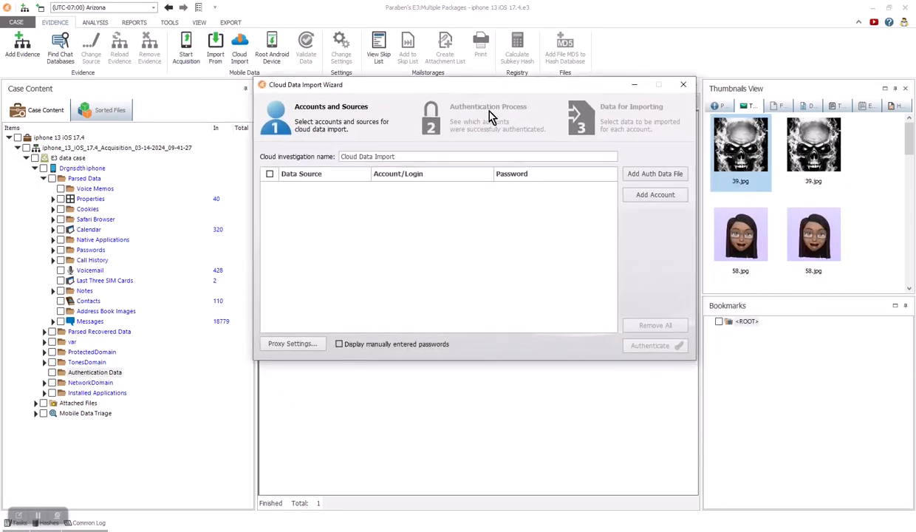
{"action": "left_click", "coordinate": [627, 171]}
{"action": "left_click", "coordinate": [301, 203]}
{"action": "left_click", "coordinate": [297, 297]}
{"action": "left_click", "coordinate": [399, 167]}
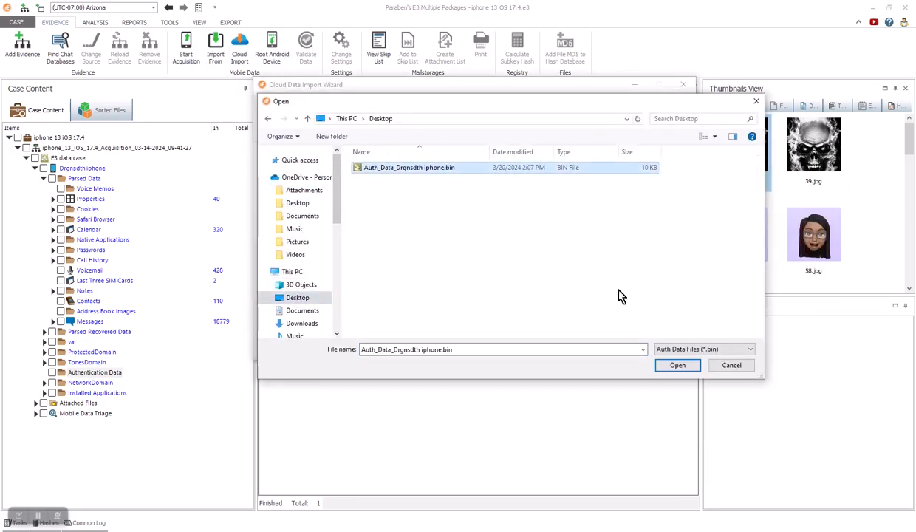
{"action": "left_click", "coordinate": [678, 365]}
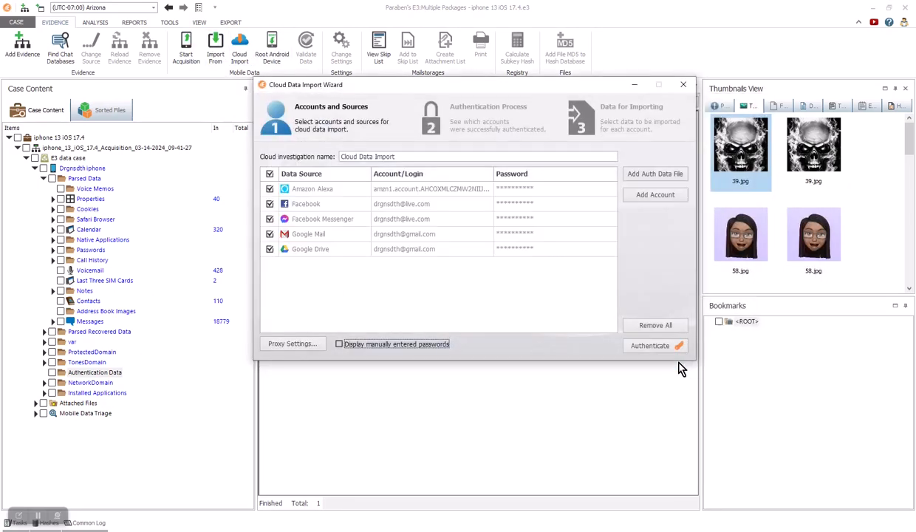
{"action": "left_click", "coordinate": [685, 87]}
{"action": "left_click", "coordinate": [484, 303]}
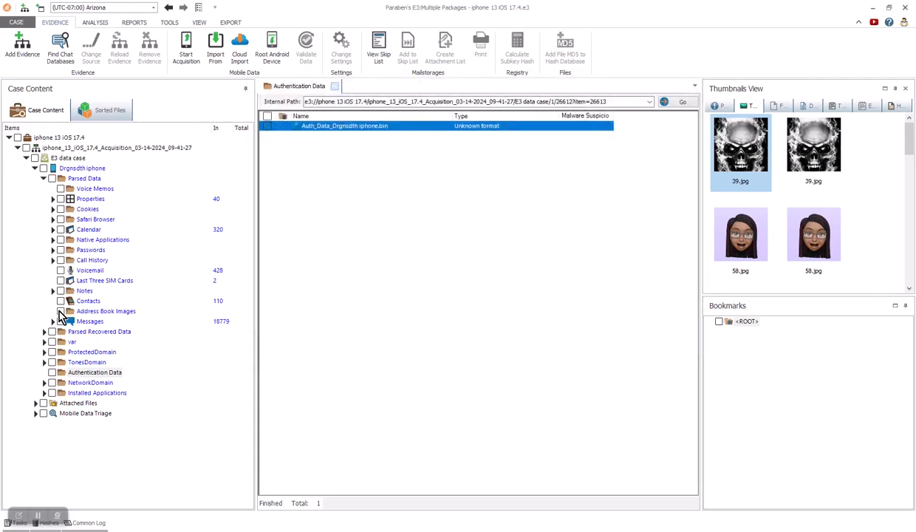
Step: Open the parsed Messages table, widen its view, and look through the message text, date and service columns
{"action": "left_click", "coordinate": [51, 327]}
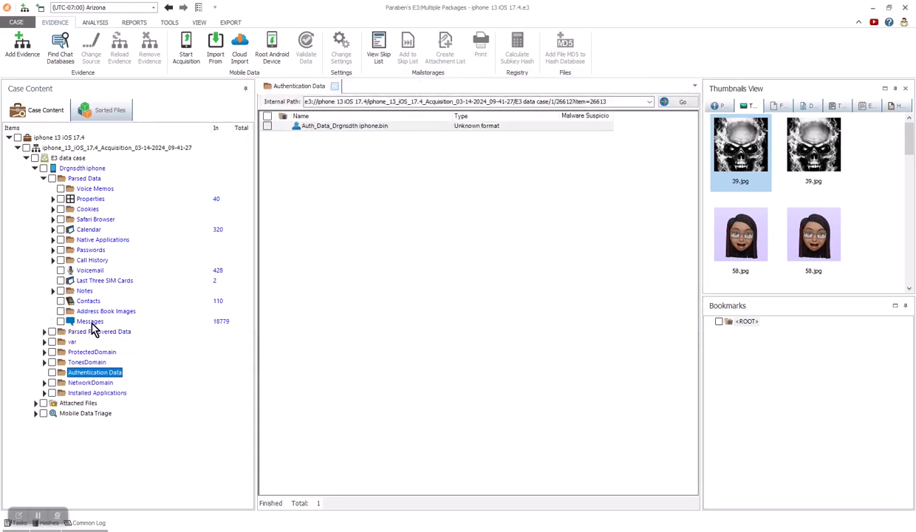
{"action": "double_click", "coordinate": [90, 322]}
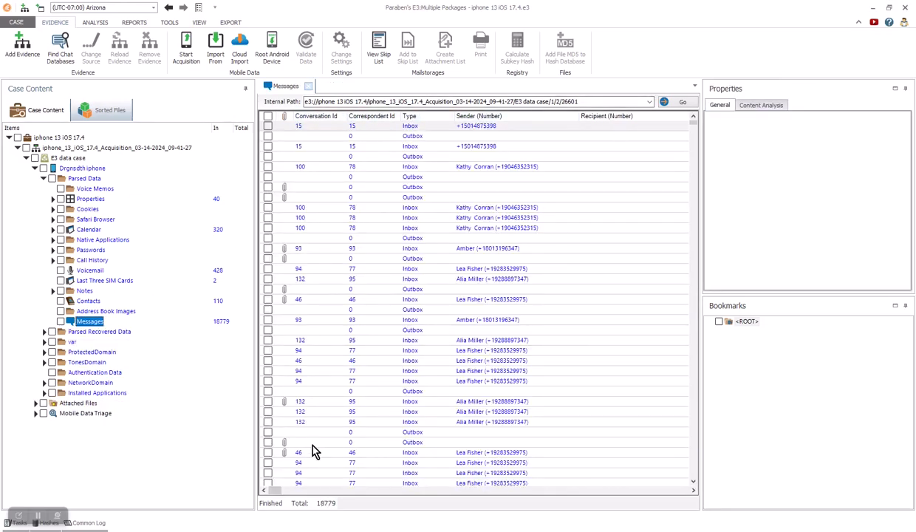
{"action": "left_click", "coordinate": [284, 490]}
{"action": "left_click_drag", "start_coordinate": [700, 230], "coordinate": [868, 208]}
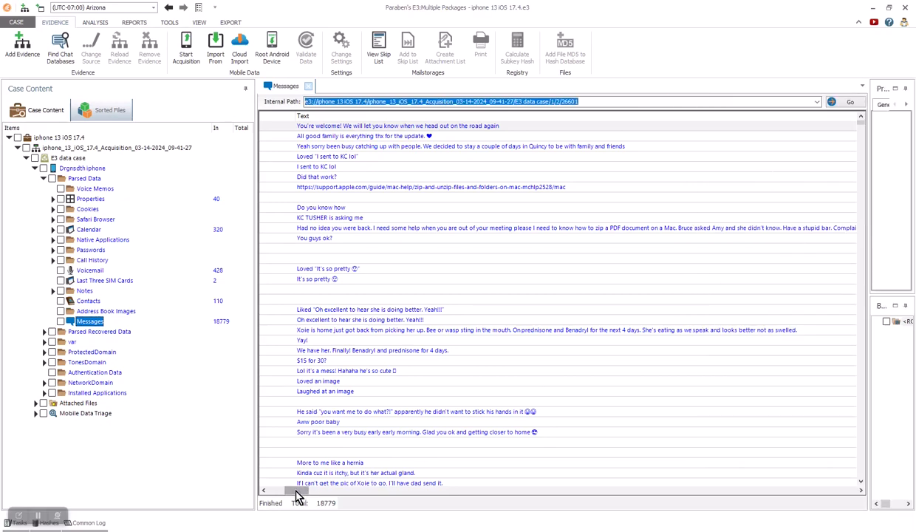
{"action": "left_click_drag", "start_coordinate": [296, 492], "coordinate": [416, 493]}
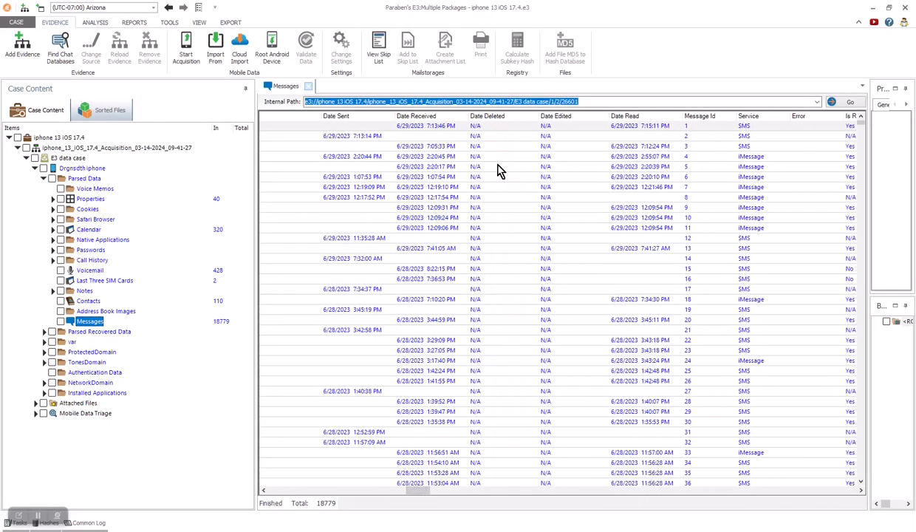
Step: Sort the Messages table by Date Deleted and by Date Edited to examine deleted and edited messages and their text
{"action": "left_click", "coordinate": [505, 117]}
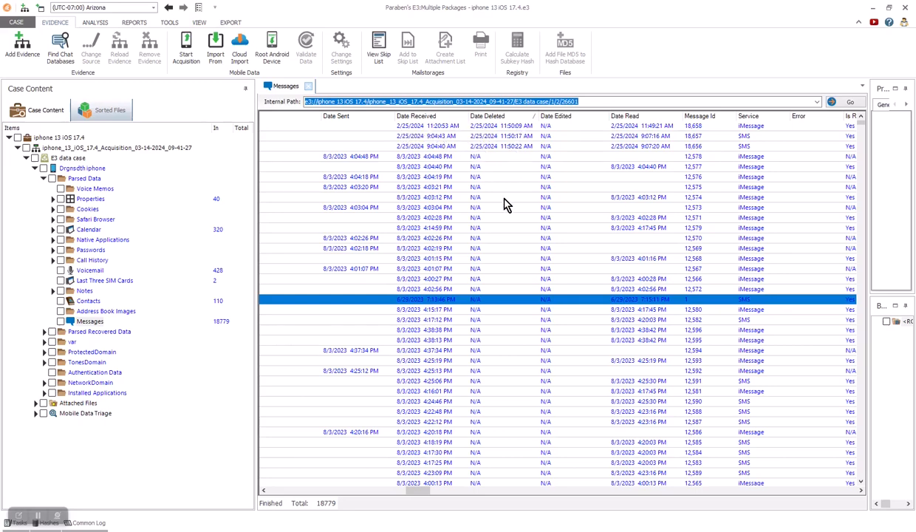
{"action": "left_click_drag", "start_coordinate": [418, 491], "coordinate": [430, 446]}
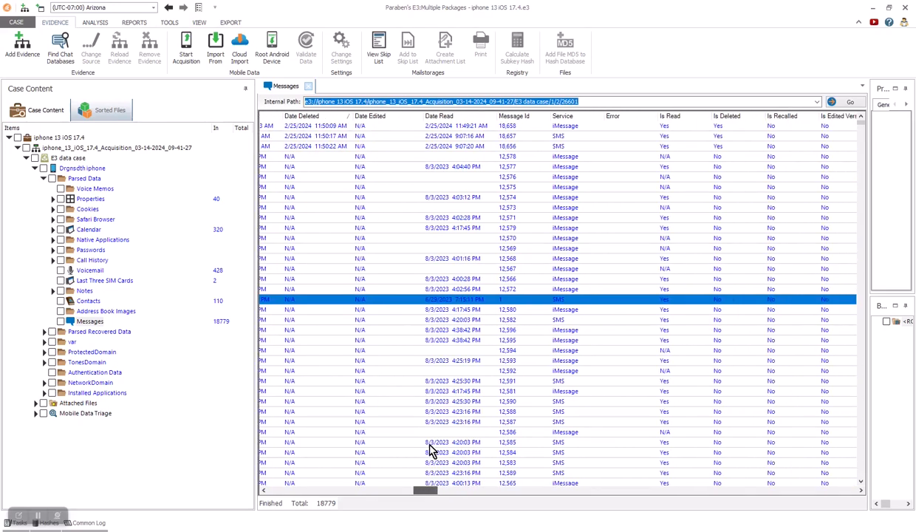
{"action": "left_click", "coordinate": [384, 116]}
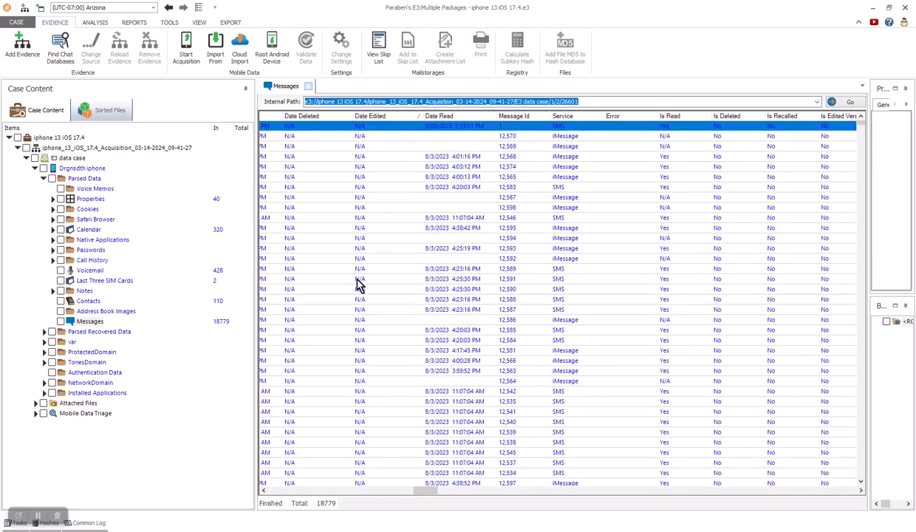
{"action": "left_click_drag", "start_coordinate": [427, 491], "coordinate": [281, 488]}
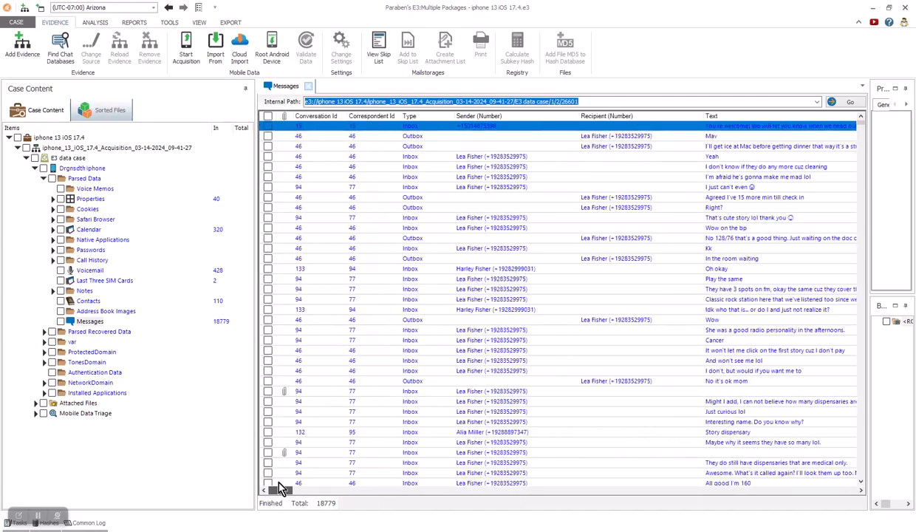
Step: Open an Advanced Search scoped to the parsed Messages node
{"action": "left_click", "coordinate": [95, 23]}
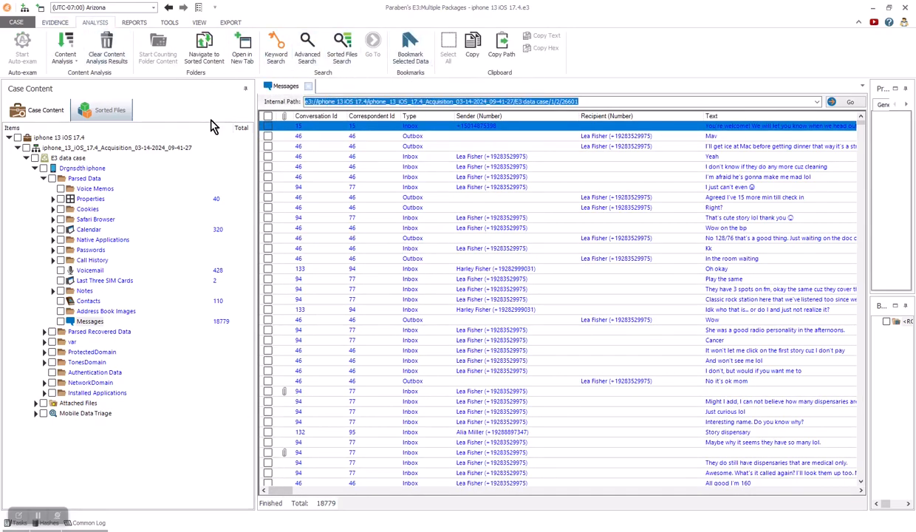
{"action": "left_click", "coordinate": [91, 323]}
{"action": "right_click", "coordinate": [89, 323]}
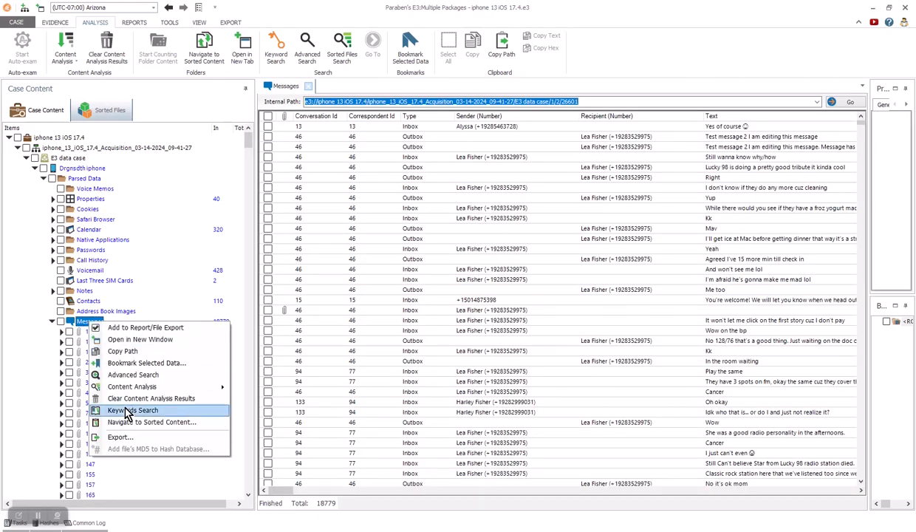
{"action": "left_click", "coordinate": [127, 374]}
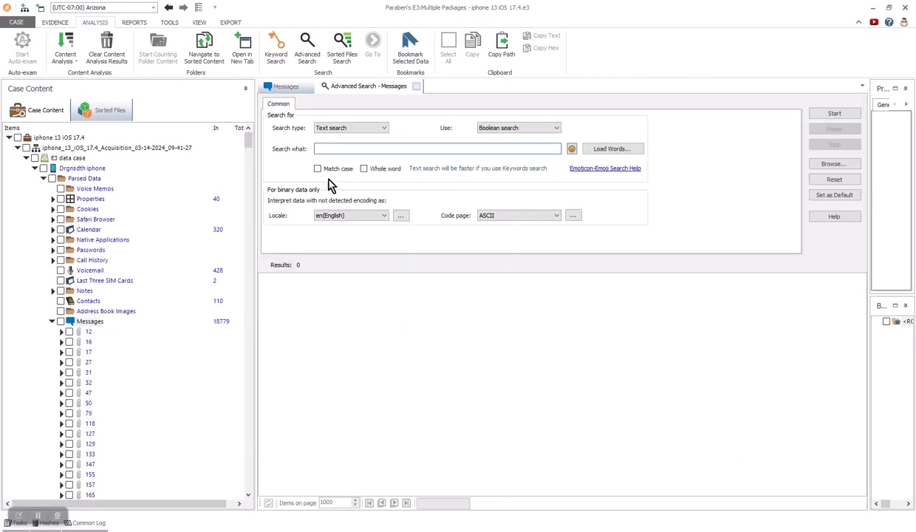
Step: Set the search to regular expressions, look through the Personal Identifiers and Cryptocurrency templates, and close the template list without applying one
{"action": "left_click", "coordinate": [540, 130]}
{"action": "left_click", "coordinate": [538, 146]}
{"action": "left_click", "coordinate": [613, 148]}
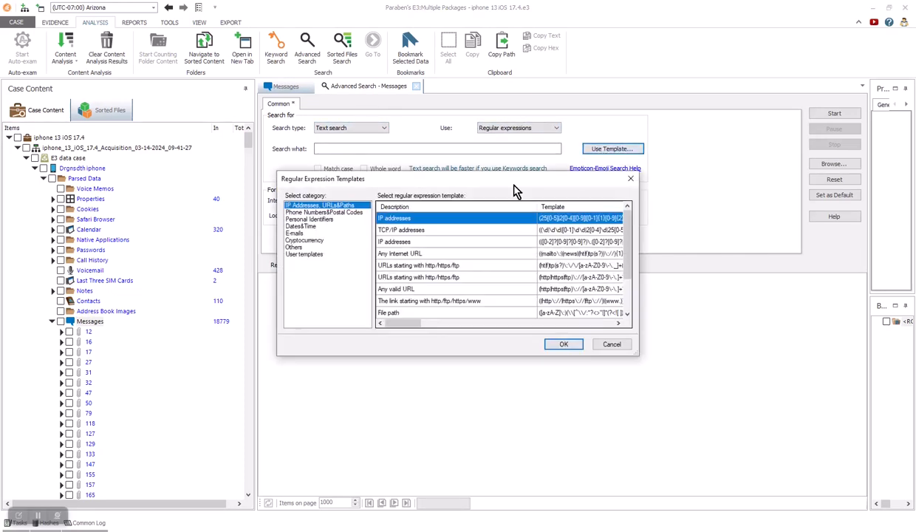
{"action": "left_click", "coordinate": [290, 221]}
{"action": "left_click", "coordinate": [300, 241]}
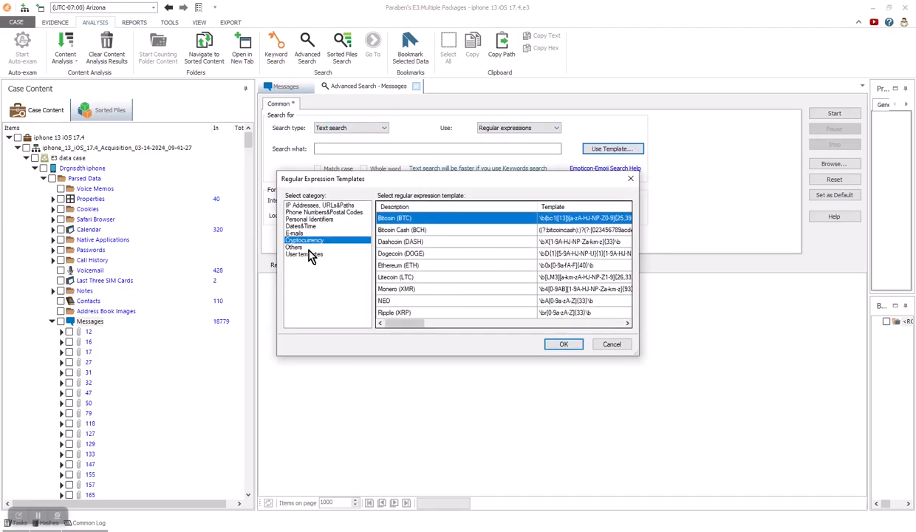
{"action": "left_click", "coordinate": [630, 178]}
Step: Switch from Simple search to Boolean search and enter an expression combining three first names with OR and AND
{"action": "left_click", "coordinate": [533, 129]}
{"action": "left_click", "coordinate": [497, 151]}
{"action": "left_click", "coordinate": [419, 148]}
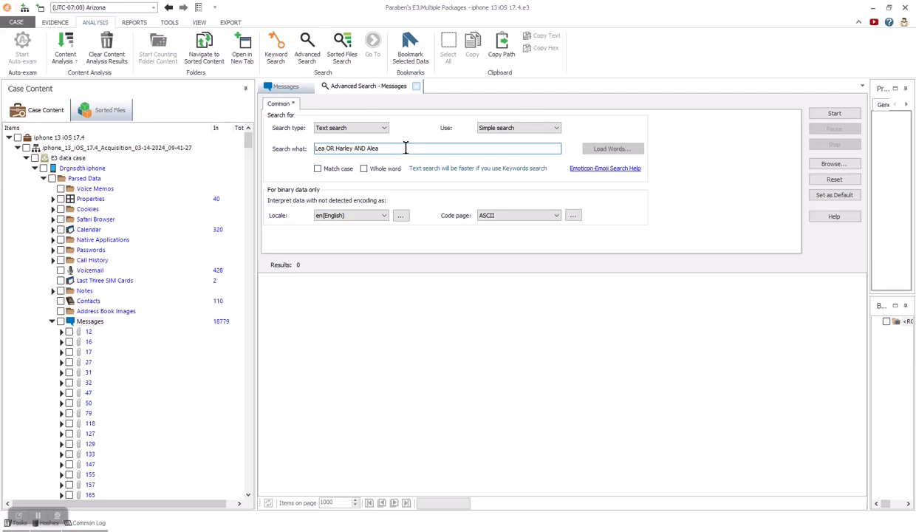
{"action": "left_click", "coordinate": [521, 128]}
{"action": "left_click", "coordinate": [490, 141]}
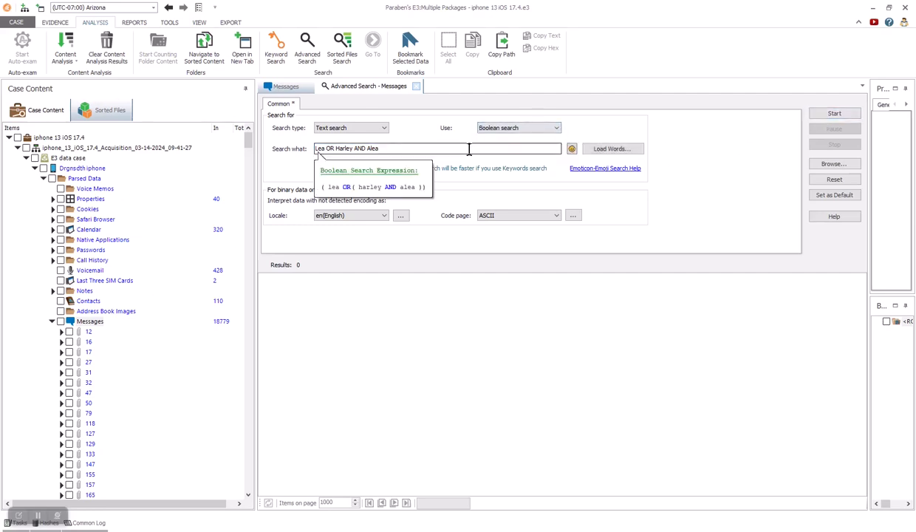
Step: Review the pre-defined search term lists available for loading words, and close the dialog without loading any
{"action": "left_click", "coordinate": [612, 148]}
{"action": "left_click", "coordinate": [362, 266]}
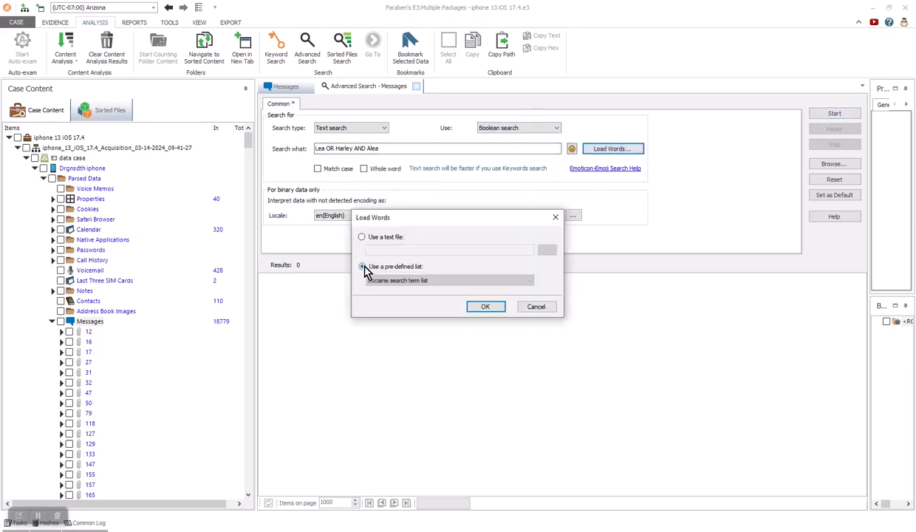
{"action": "left_click", "coordinate": [528, 281]}
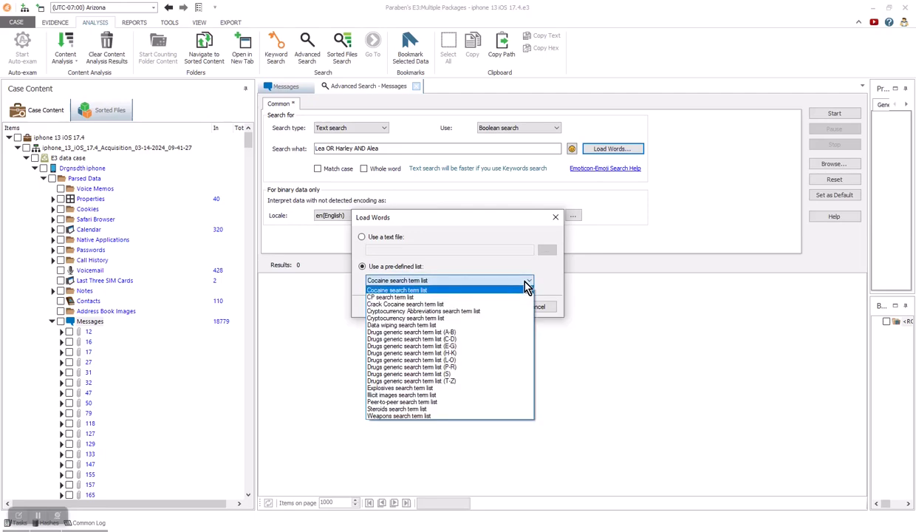
{"action": "left_click", "coordinate": [526, 282]}
{"action": "left_click", "coordinate": [556, 217]}
Step: Read through the emoticon and emoji search help, including the Emoticons List, and close it
{"action": "left_click", "coordinate": [594, 172]}
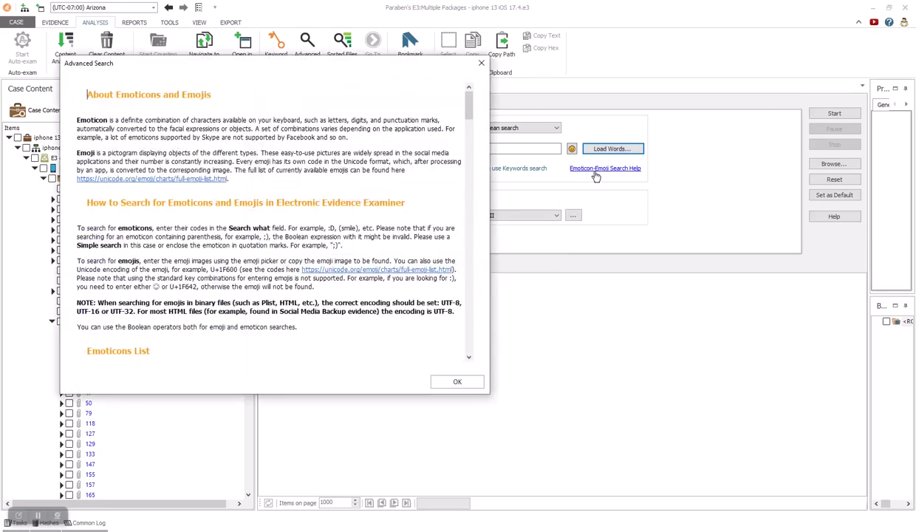
{"action": "left_click_drag", "start_coordinate": [468, 92], "coordinate": [470, 283]}
{"action": "left_click", "coordinate": [481, 64]}
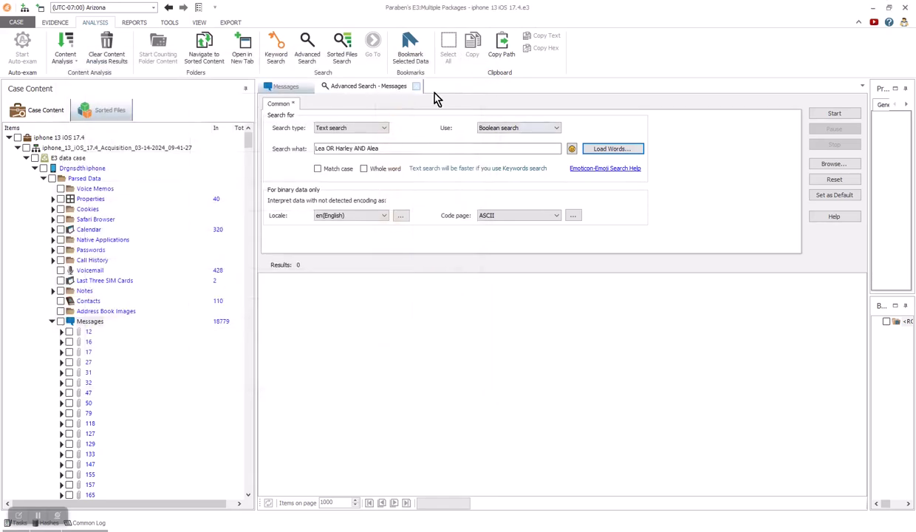
Step: Close the Advanced Search without running it and collapse the Messages node in the case tree
{"action": "left_click", "coordinate": [420, 86]}
{"action": "left_click", "coordinate": [309, 87]}
{"action": "left_click", "coordinate": [53, 321]}
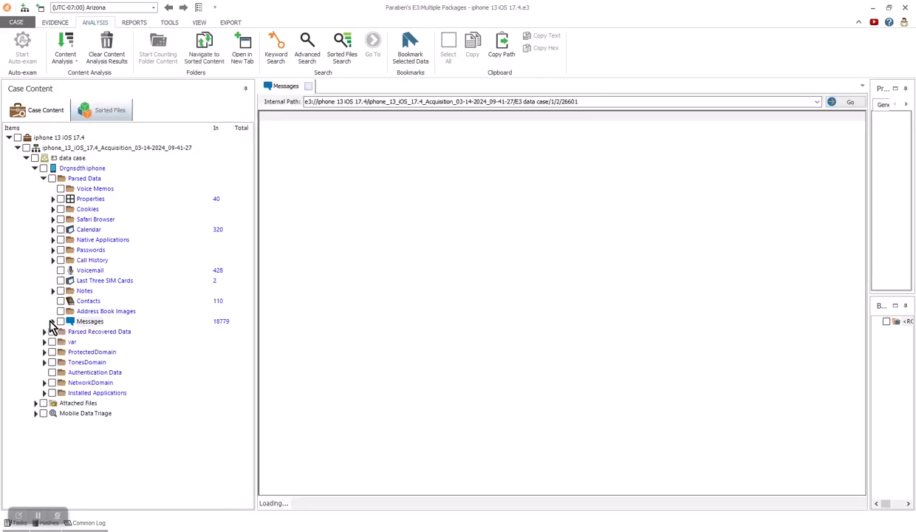
Step: Expand Installed Applications and review the Application Permissions and Installed Application List tables
{"action": "left_click", "coordinate": [44, 393]}
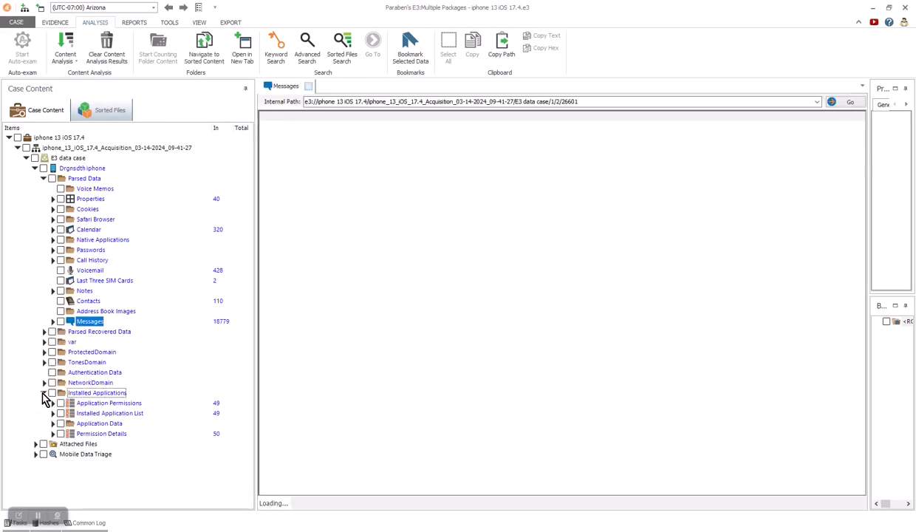
{"action": "left_click", "coordinate": [53, 404]}
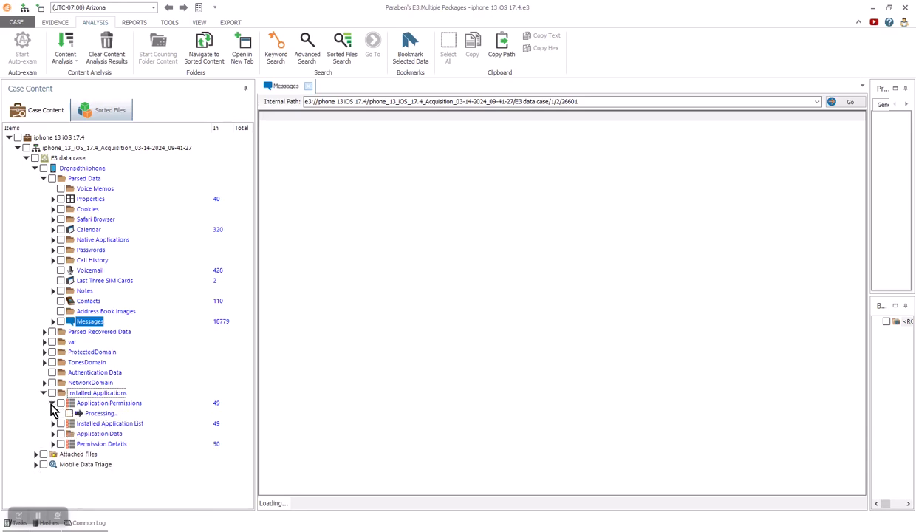
{"action": "left_click", "coordinate": [116, 404]}
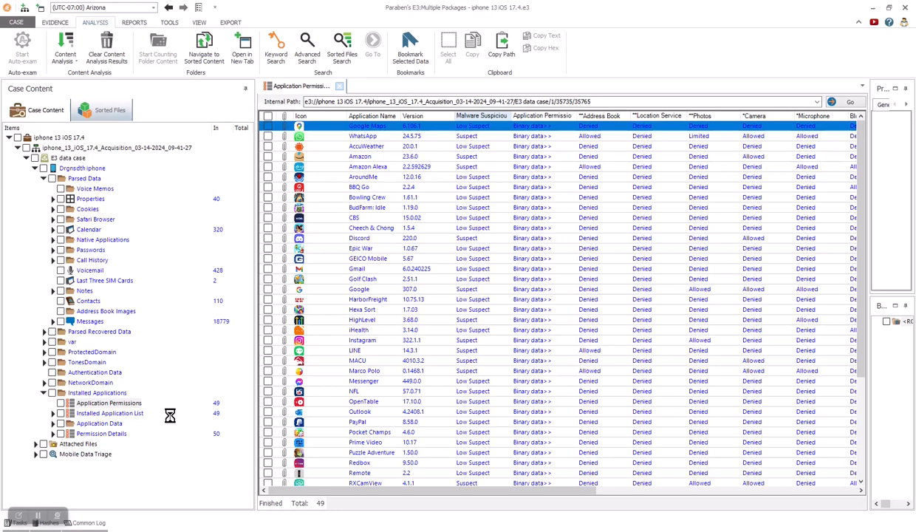
{"action": "left_click", "coordinate": [109, 414]}
Step: Expand Application Data down to WhatsApp Messenger's Shared Chats folder to view its conversations, and widen the Properties and Bookmarks panes
{"action": "left_click", "coordinate": [52, 424]}
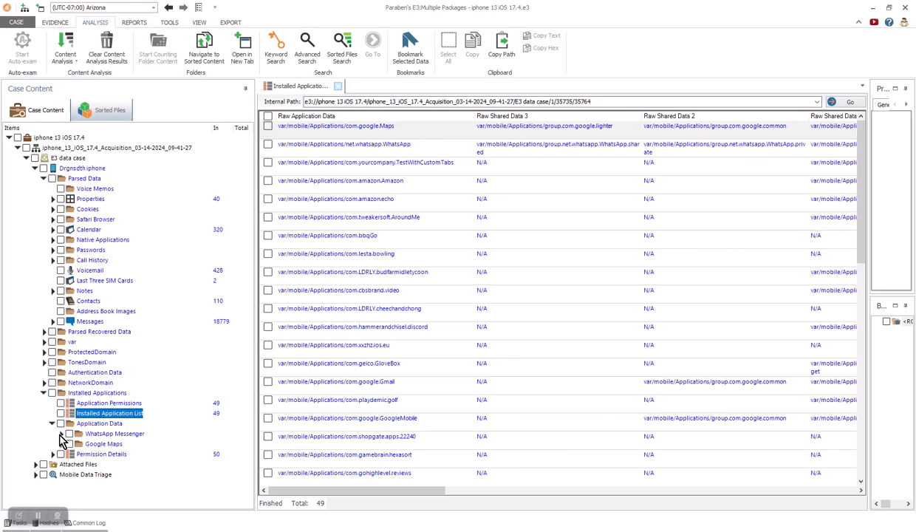
{"action": "left_click", "coordinate": [61, 435]}
{"action": "left_click", "coordinate": [69, 444]}
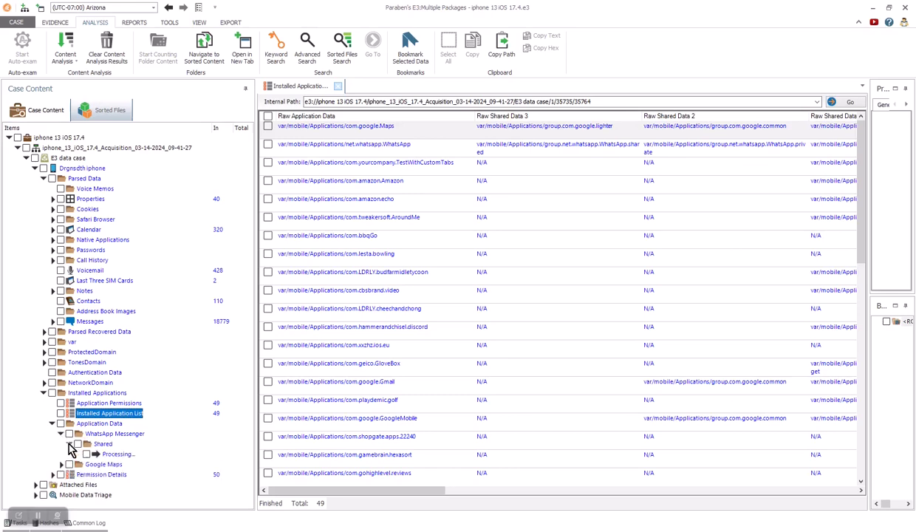
{"action": "left_click", "coordinate": [77, 454]}
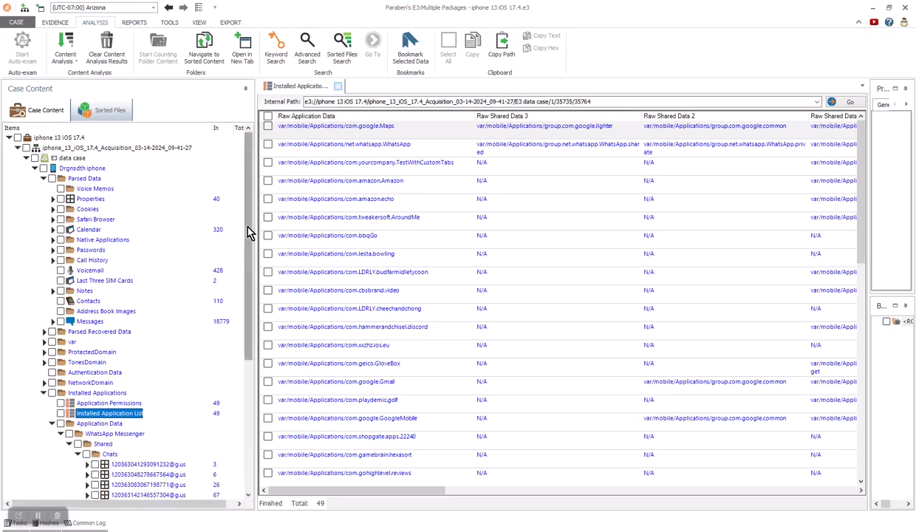
{"action": "left_click_drag", "start_coordinate": [248, 232], "coordinate": [248, 383]}
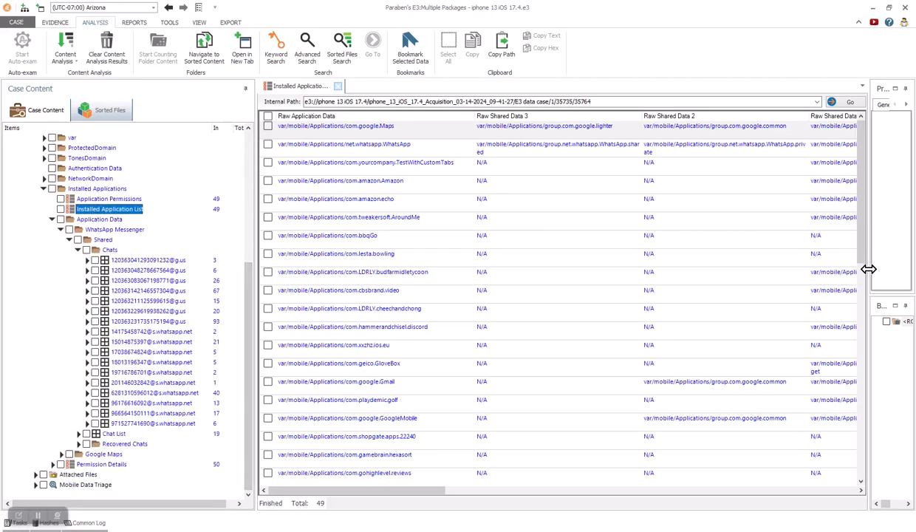
{"action": "left_click_drag", "start_coordinate": [868, 268], "coordinate": [713, 301]}
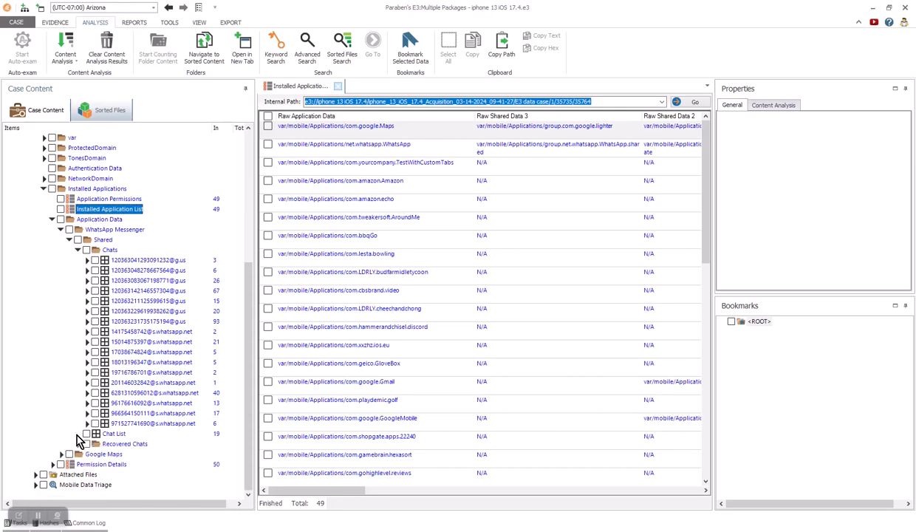
Step: View WhatsApp's Chat List and Recovered Chats, and collapse the Chats and Installed Applications folders
{"action": "left_click", "coordinate": [114, 435]}
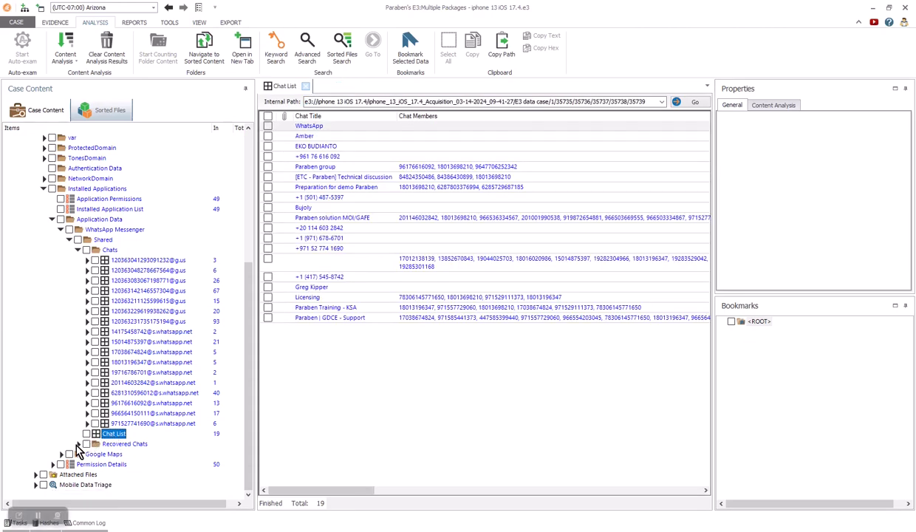
{"action": "left_click", "coordinate": [108, 446]}
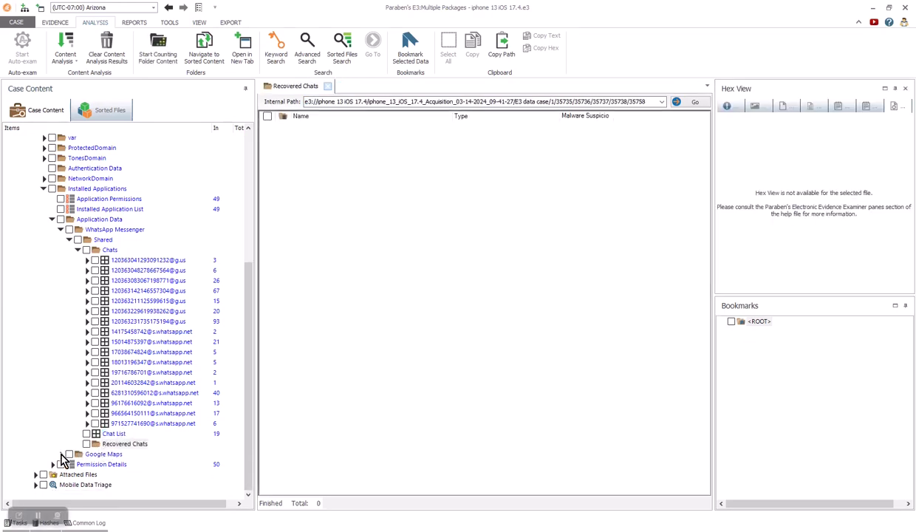
{"action": "left_click", "coordinate": [77, 250]}
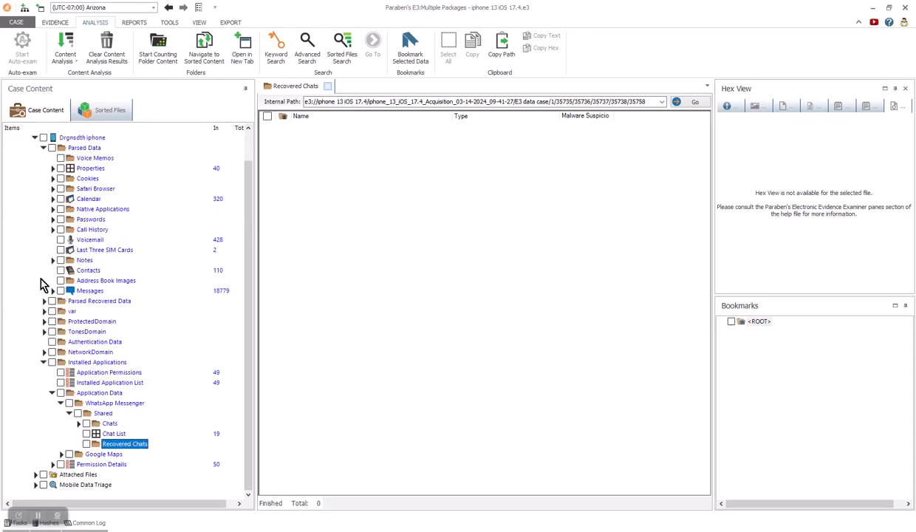
{"action": "left_click", "coordinate": [44, 362]}
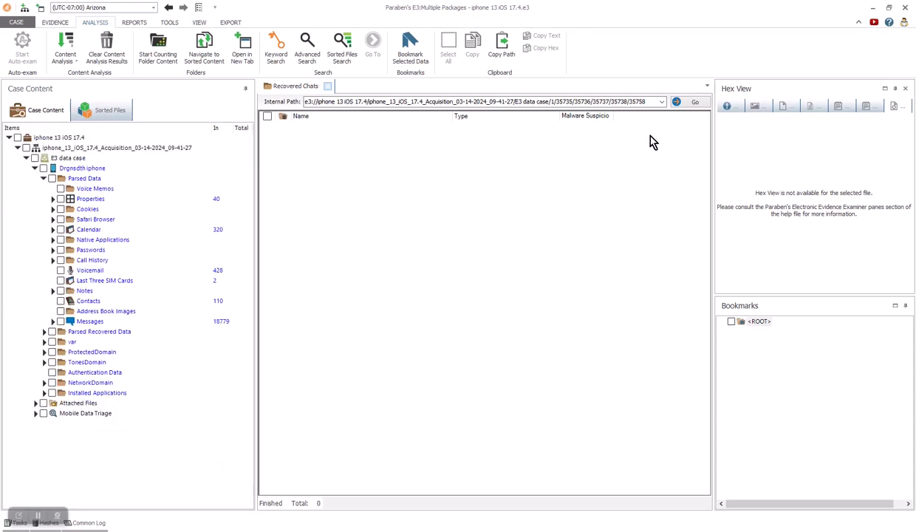